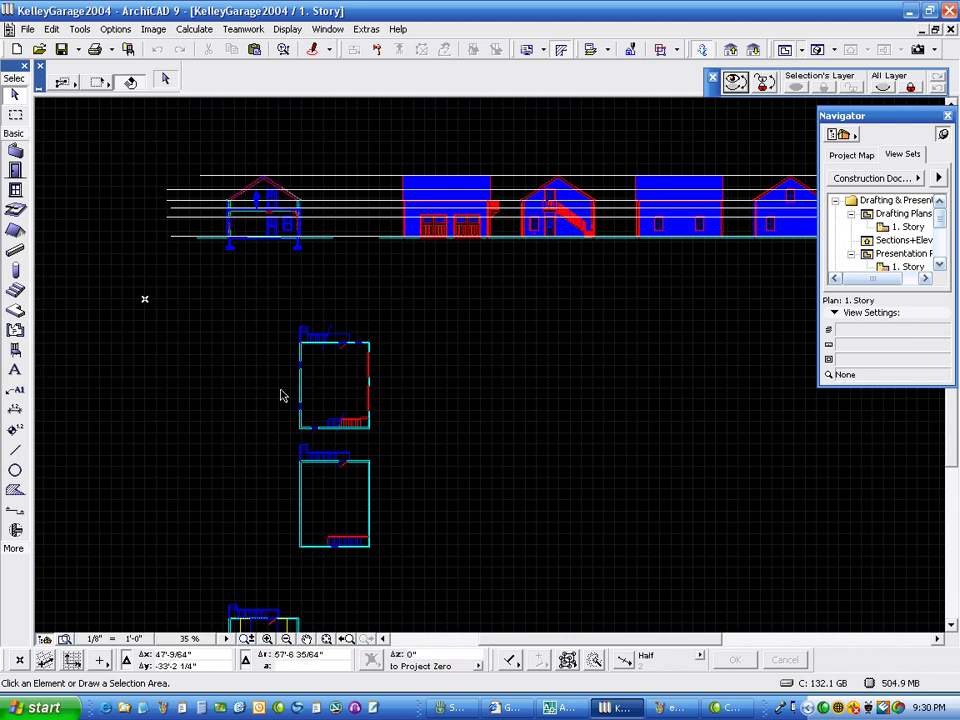
Zoom in on the lower-left corner of the upper floor plan and check the window's inner line by selecting and deselecting it.
left_click(15, 116)
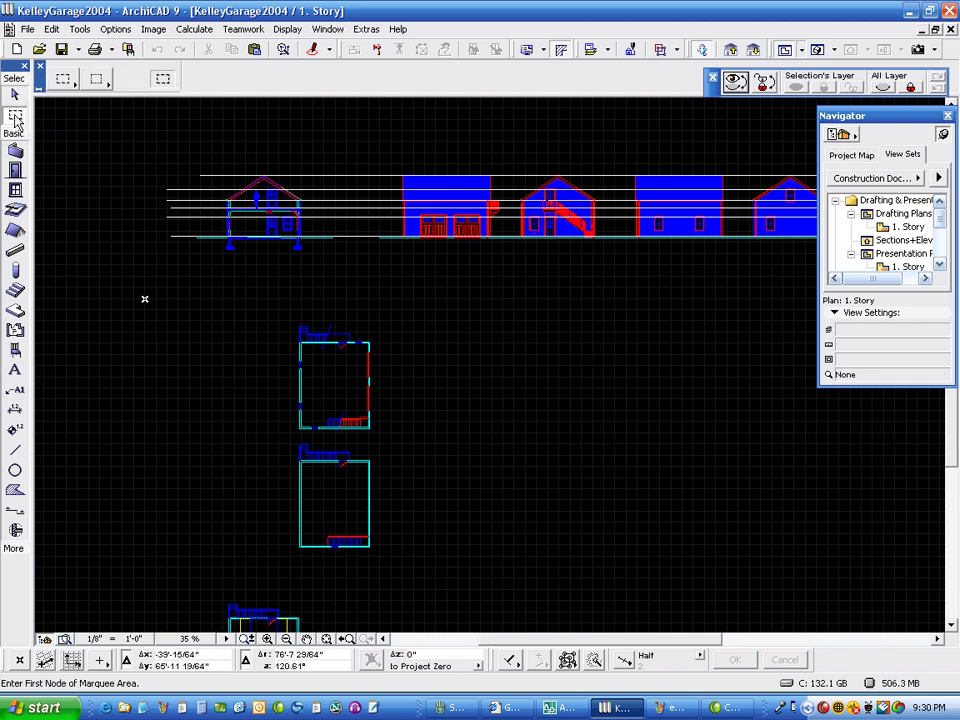
left_click(15, 93)
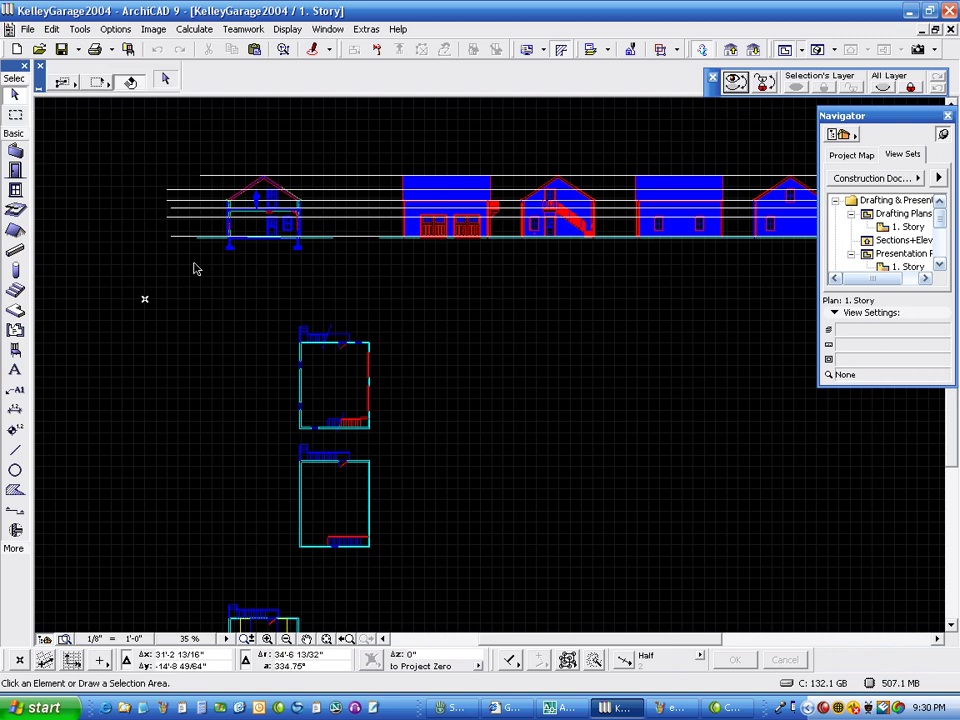
scroll(317, 420, "up", 3)
scroll(392, 344, "up", 6)
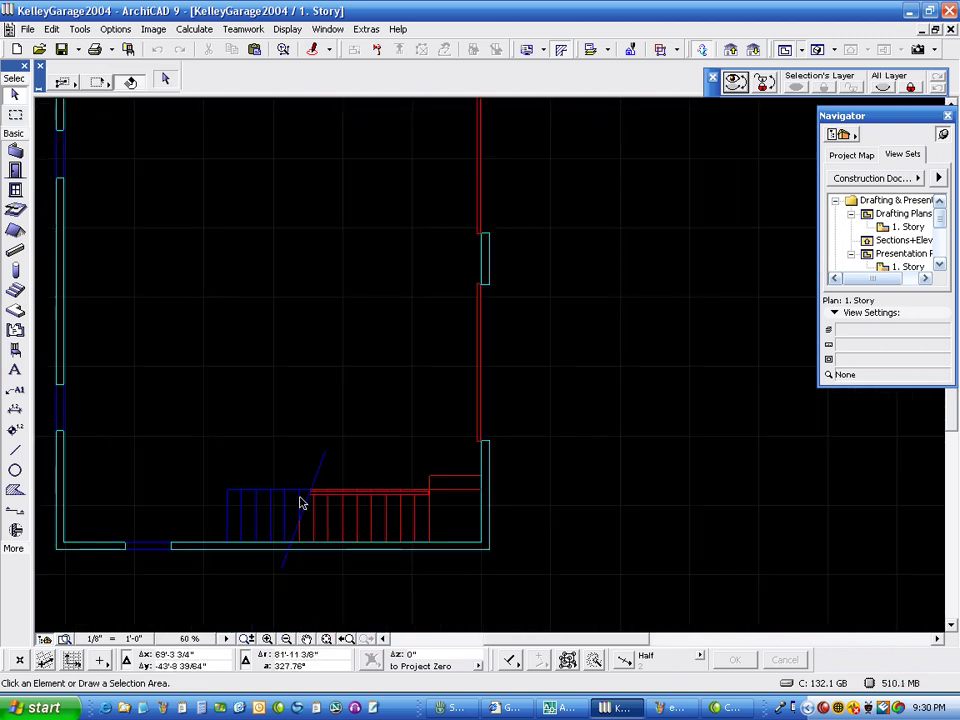
scroll(326, 390, "up", 2)
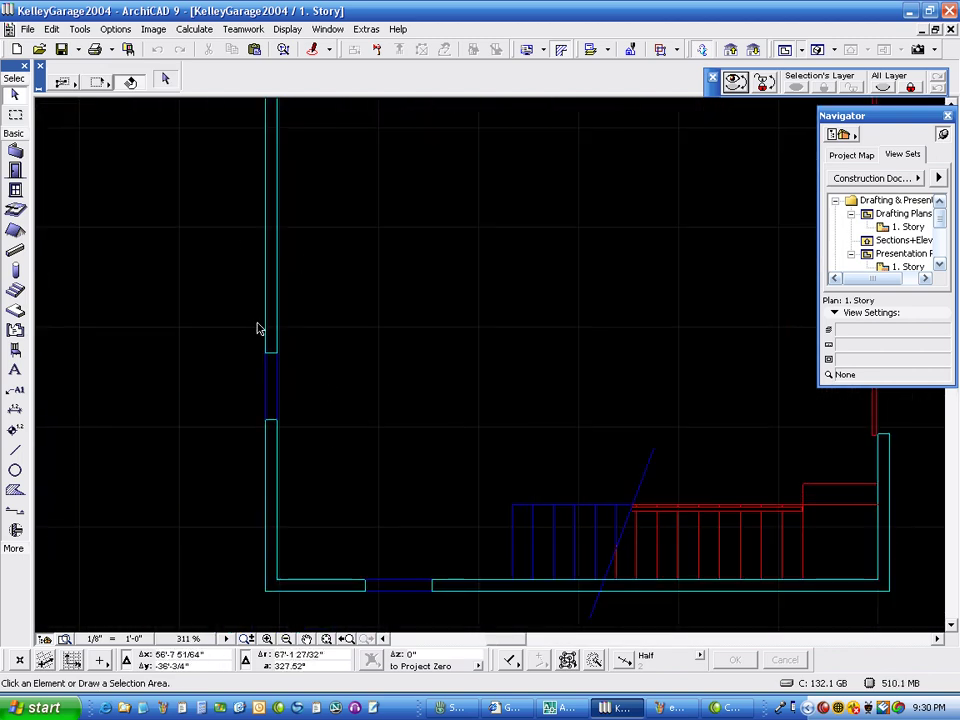
left_click(273, 385)
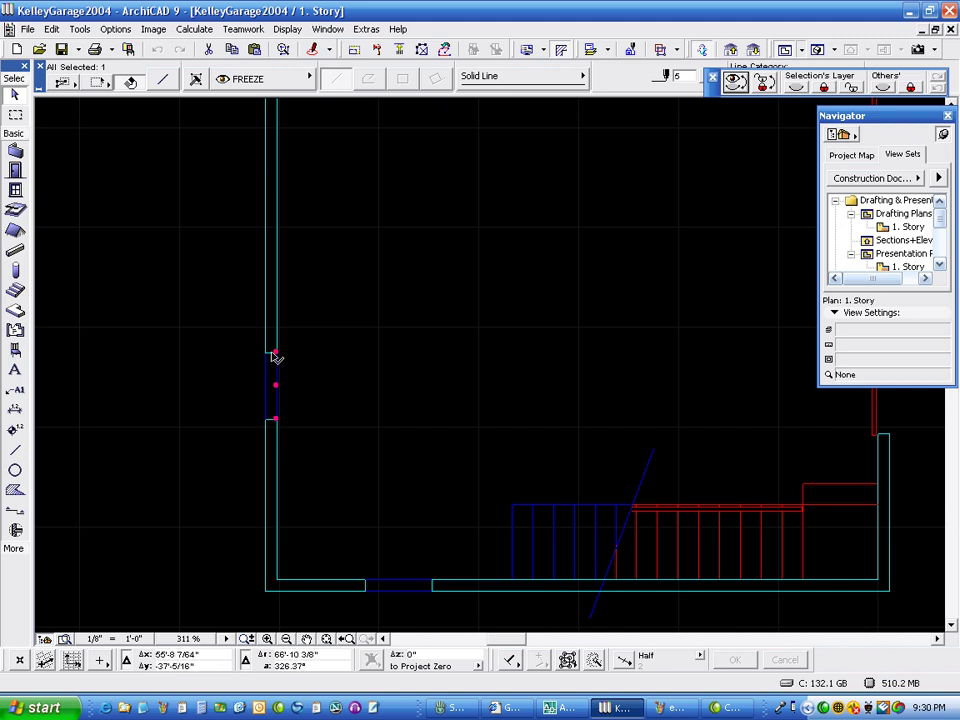
left_click(197, 407)
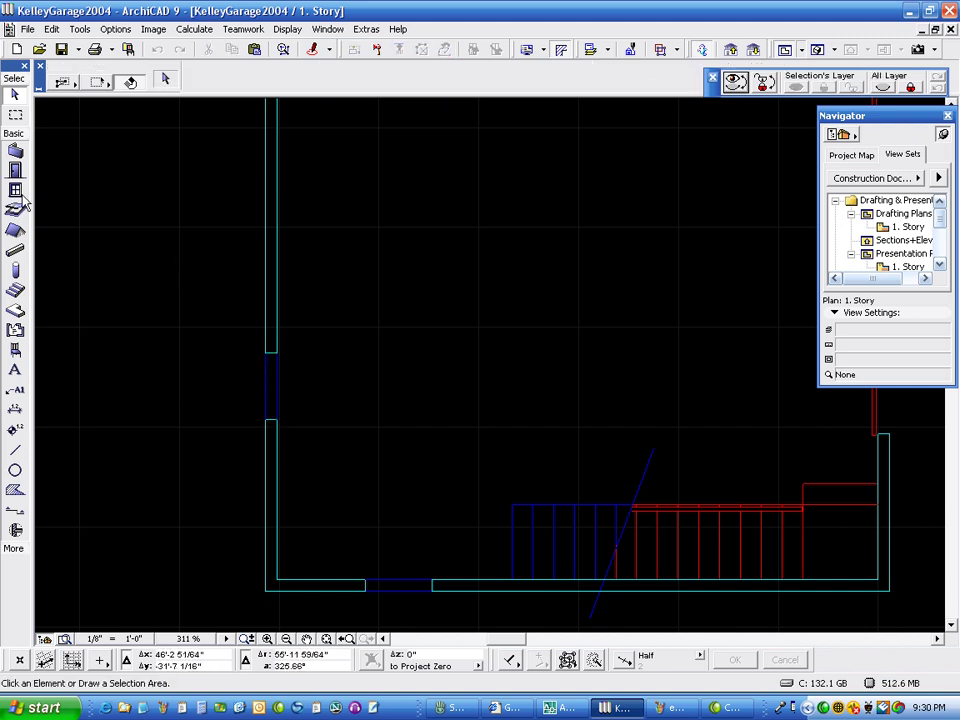
Enclose the window in the plan's left wall with a marquee and stretch it about 4 ft up along the wall.
left_click(15, 114)
left_click(217, 309)
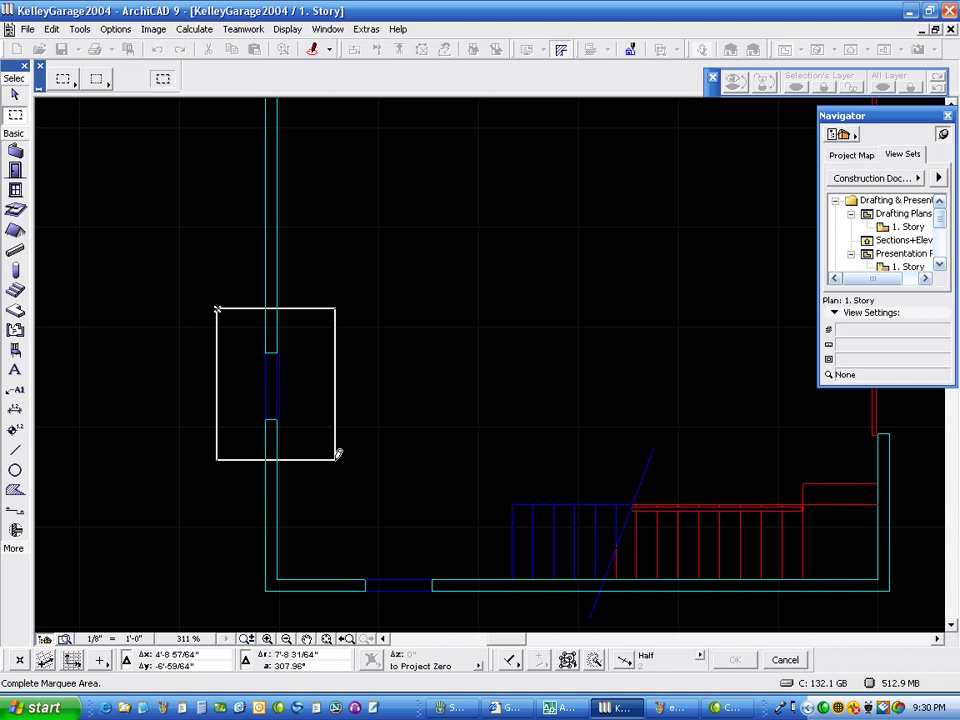
left_click(335, 458)
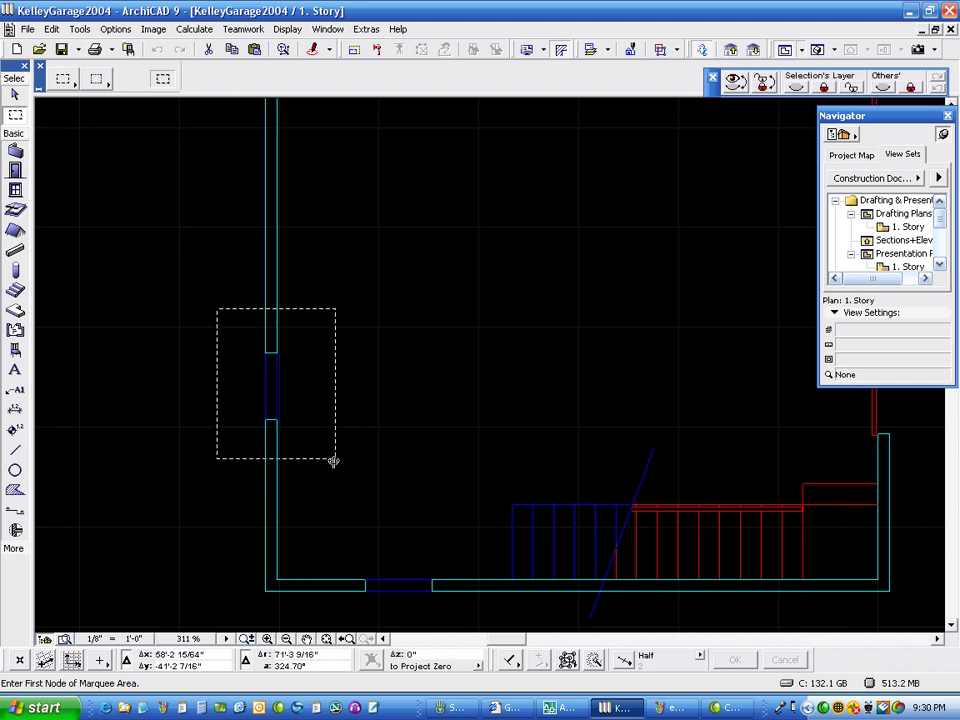
left_click(51, 29)
left_click(101, 343)
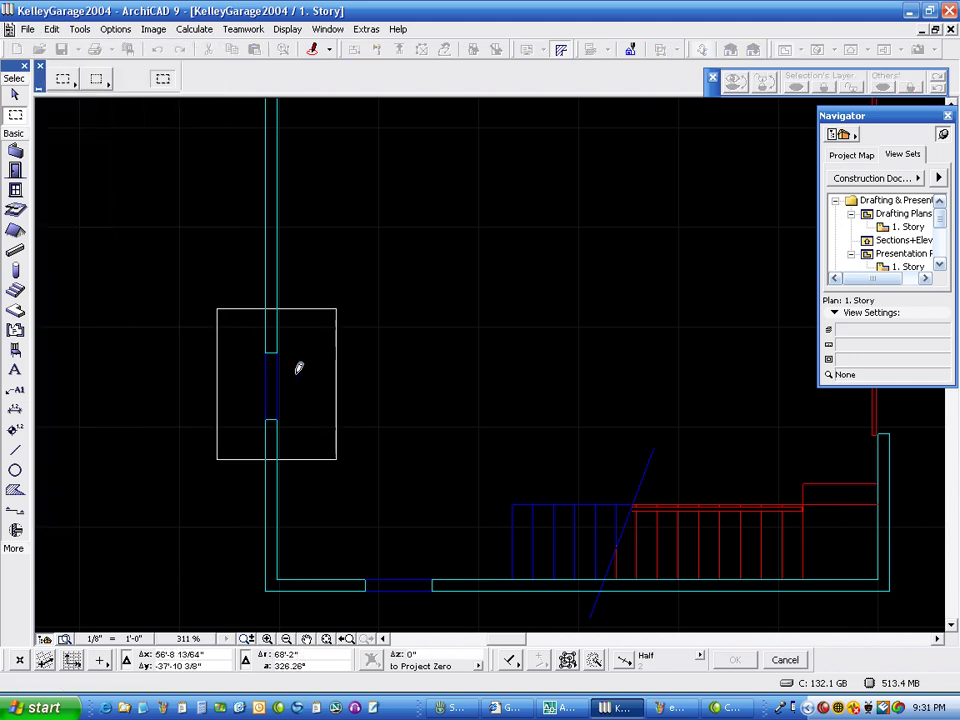
left_click(374, 415)
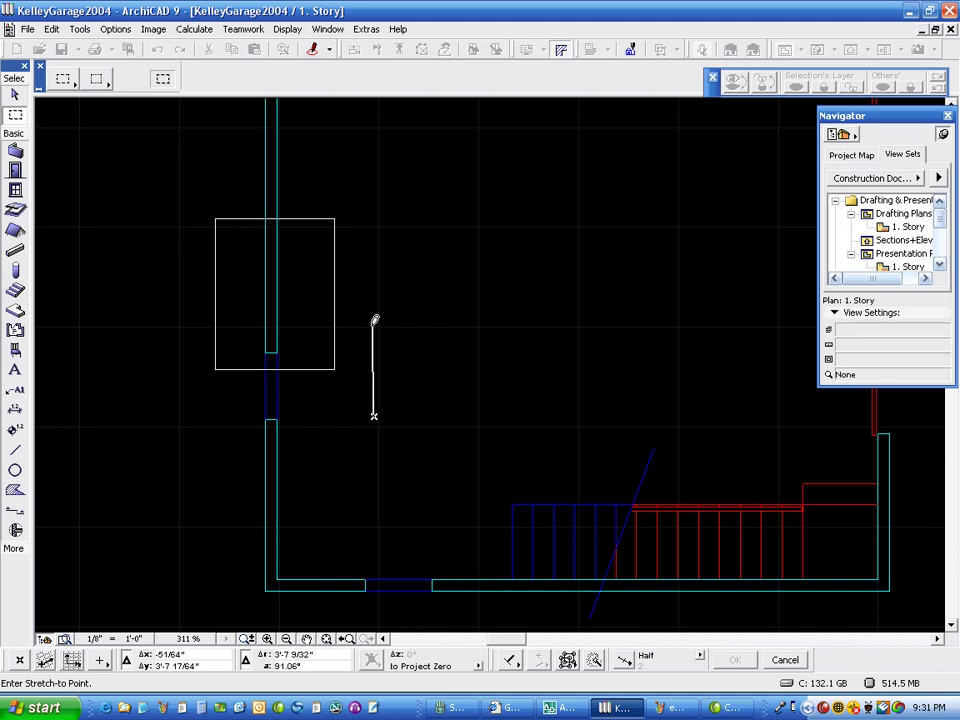
left_click(374, 313)
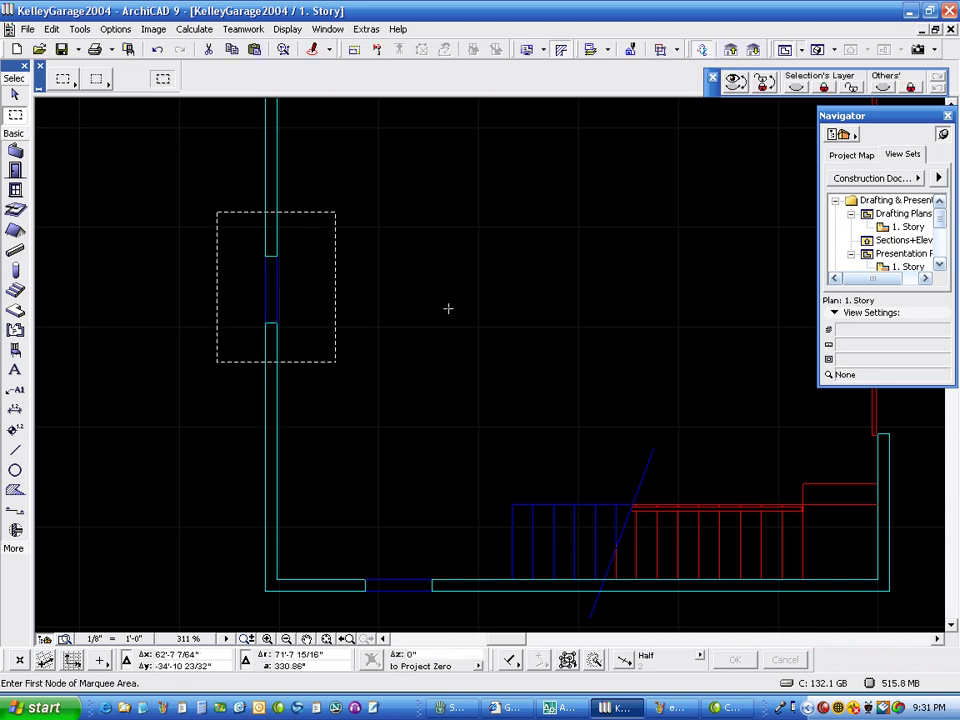
key("Escape")
Try moving the left wall's window by dragging its selected lines together with the adjoining wall lines, and undo the drag.
left_click(17, 92)
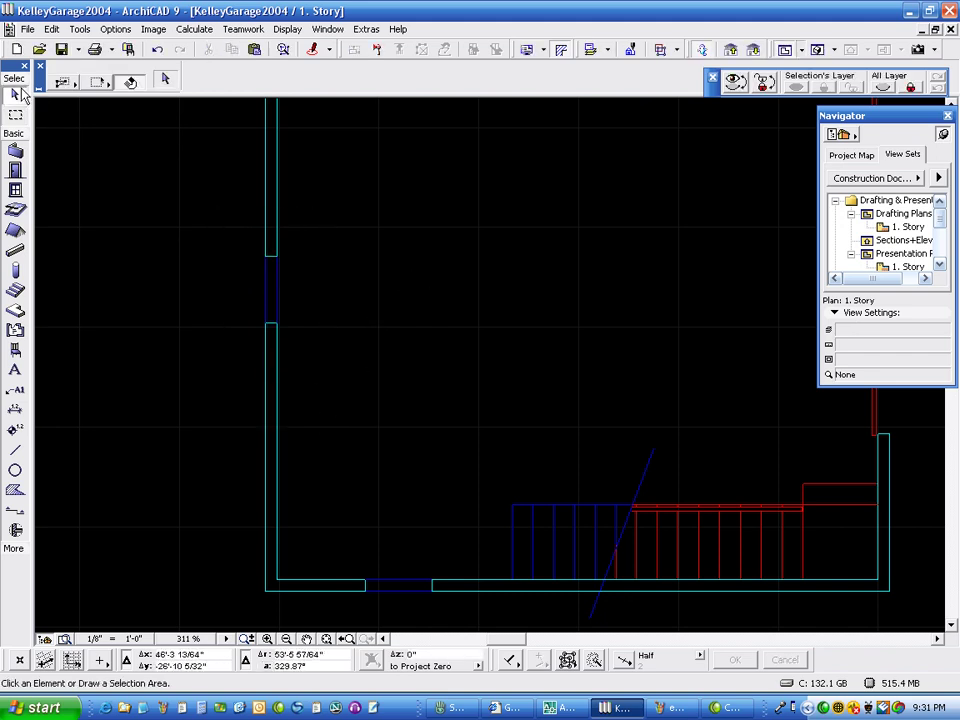
left_click(267, 262)
left_click(272, 262)
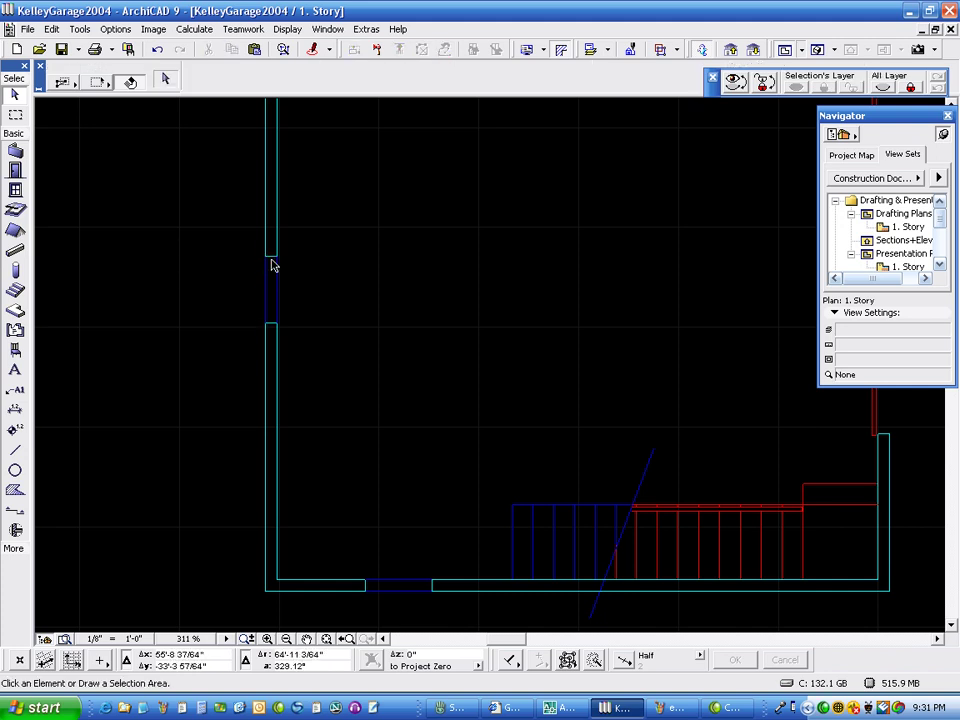
left_click(274, 257)
left_click(276, 262)
key("Escape")
left_click(182, 214)
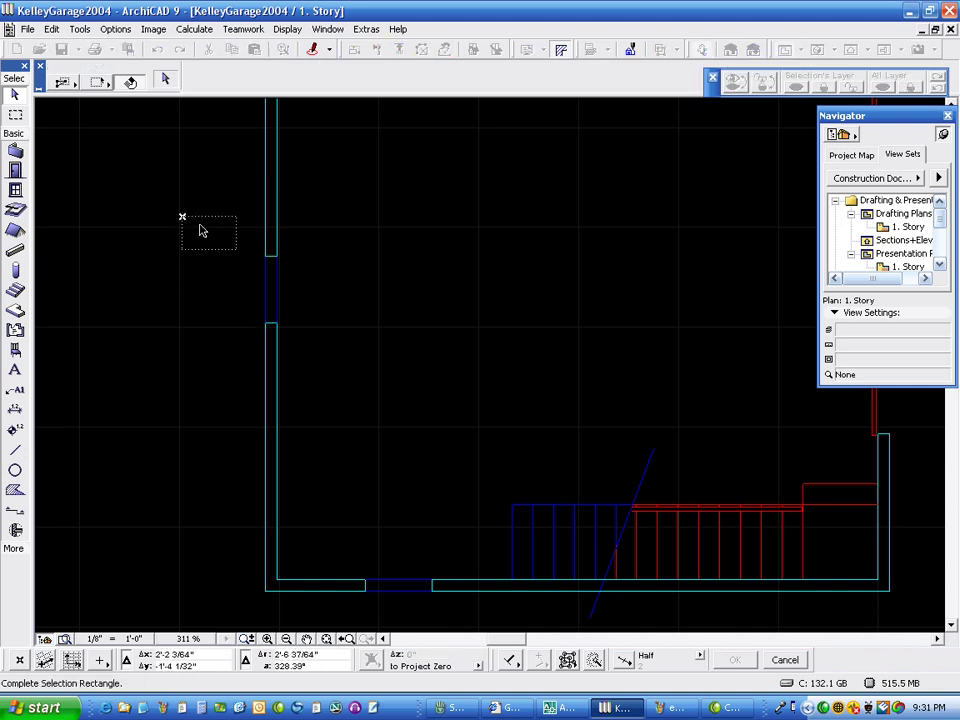
left_click(369, 377)
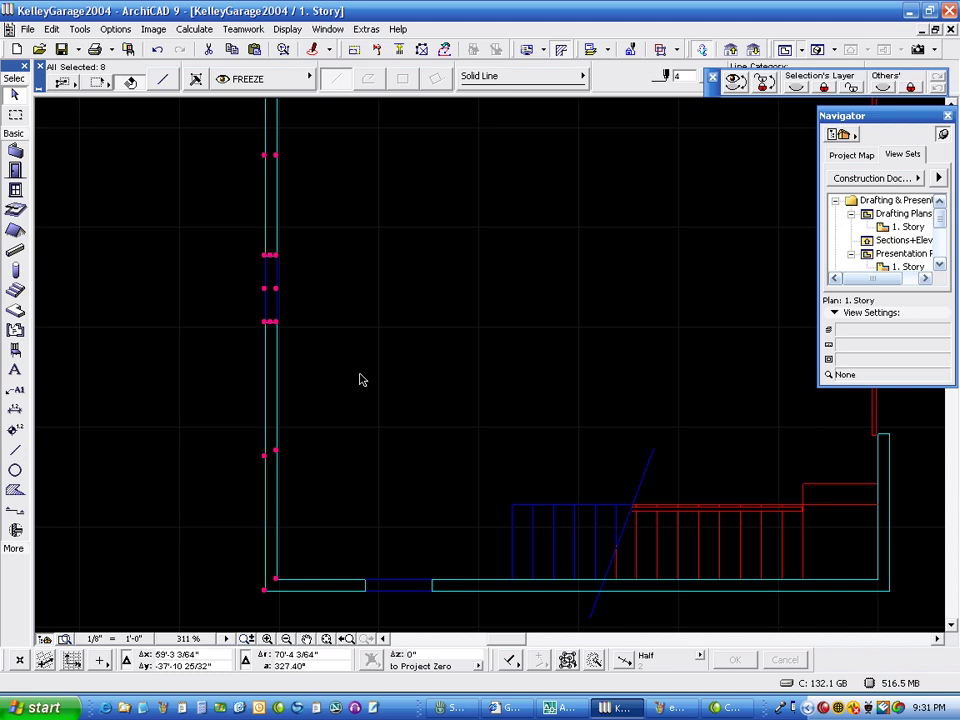
key("ctrl+d")
left_click(306, 392)
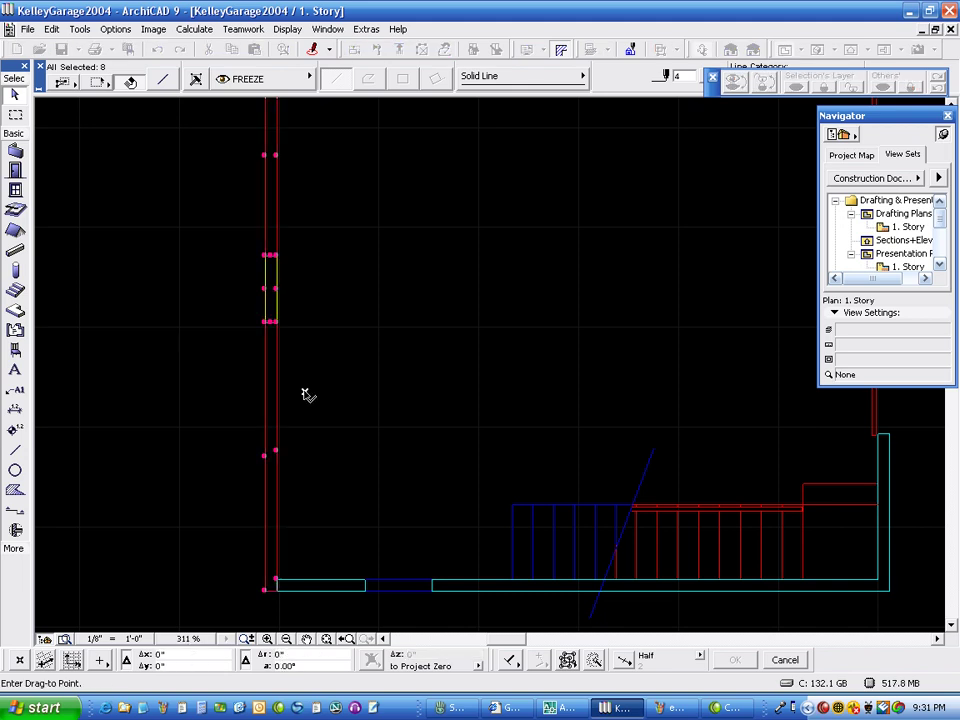
left_click(254, 320)
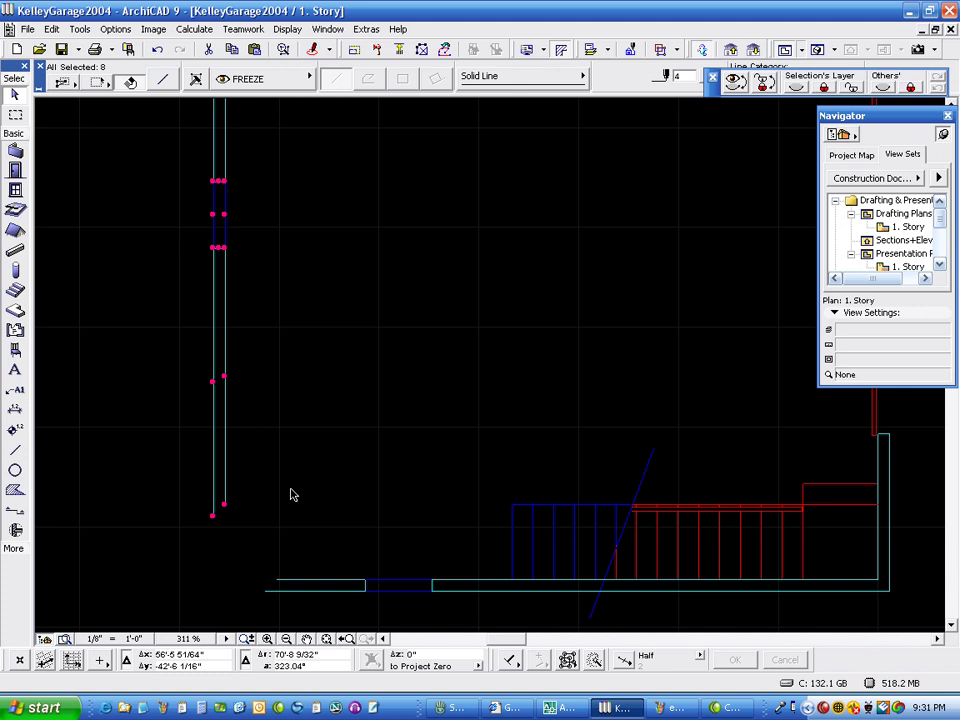
key("ctrl+z")
key("Escape")
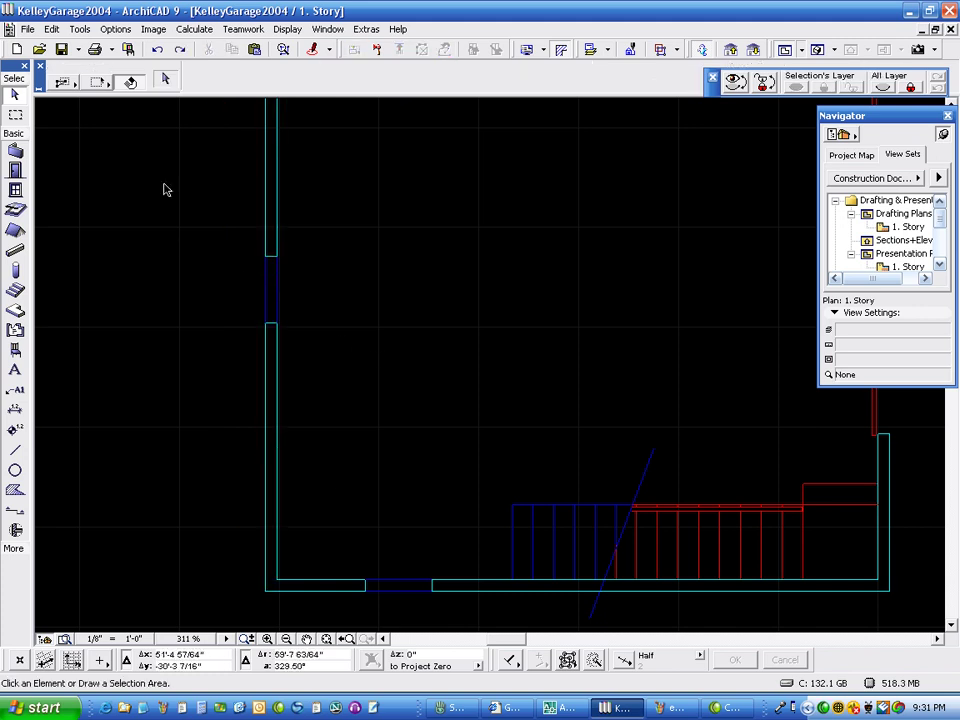
Draw a marquee around the left wall's window, replace it with a small one in the empty room, and clear it.
left_click(17, 115)
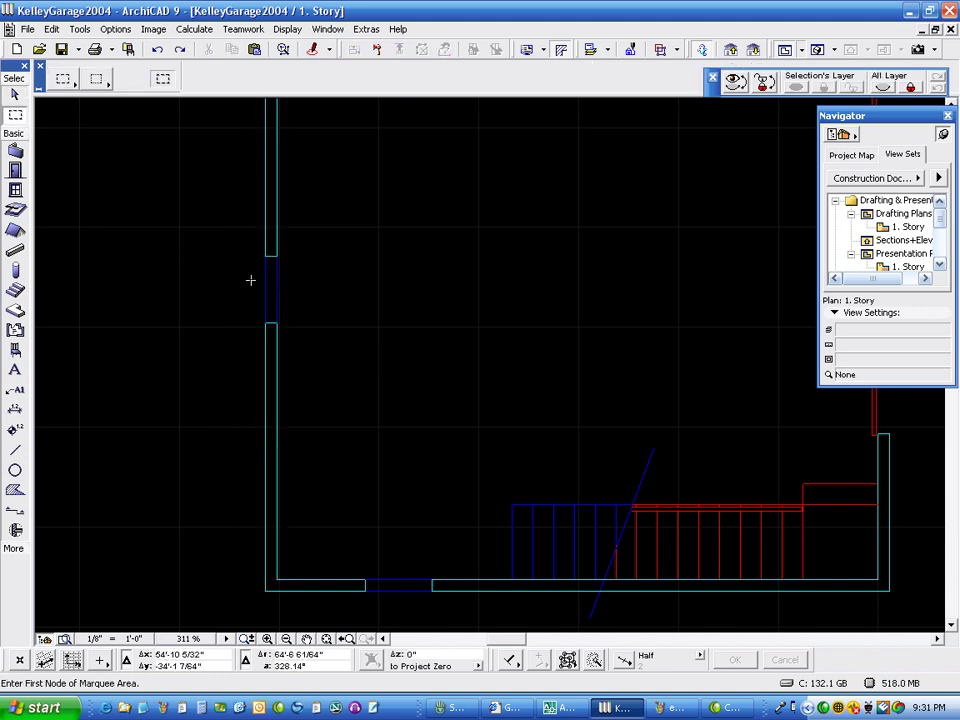
left_click(186, 207)
left_click(340, 351)
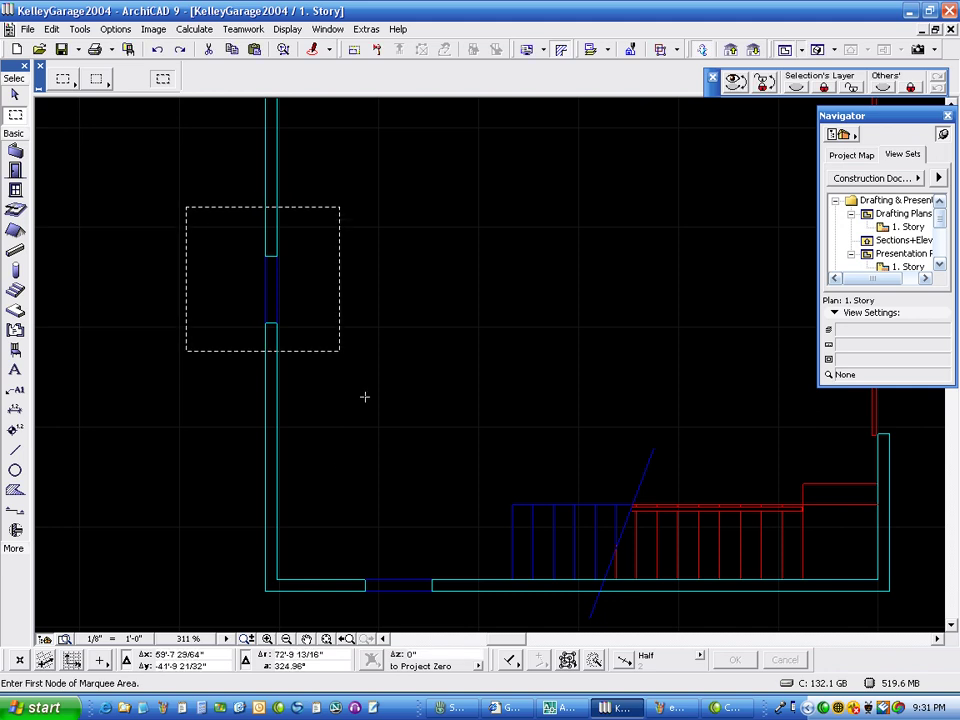
left_click(79, 29)
left_click(456, 171)
left_click(420, 221)
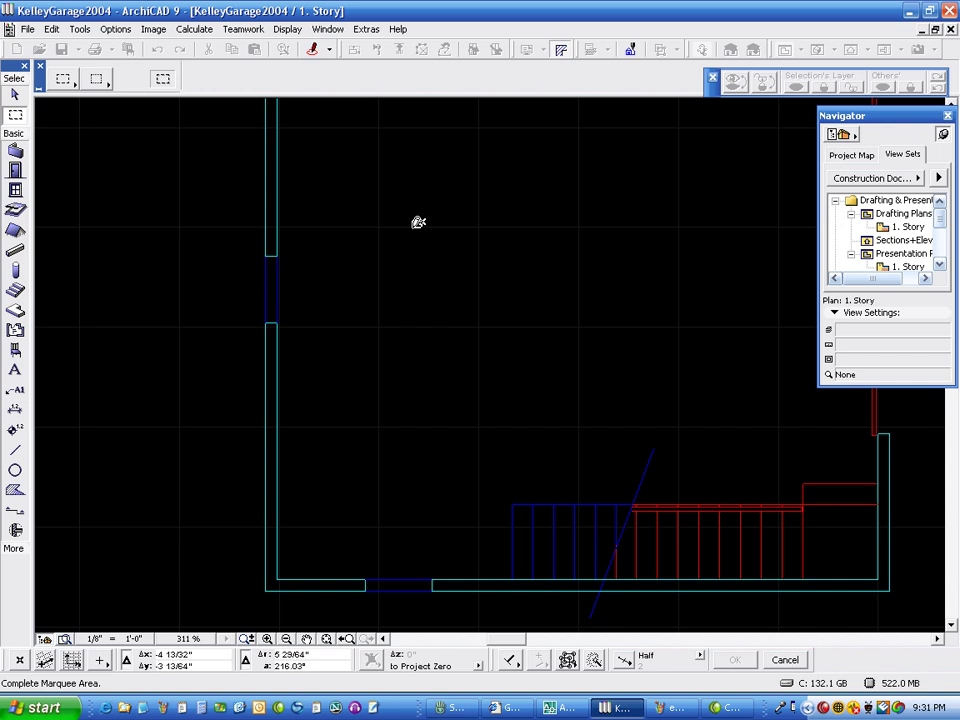
left_click(450, 269)
left_click(14, 94)
left_click(377, 283)
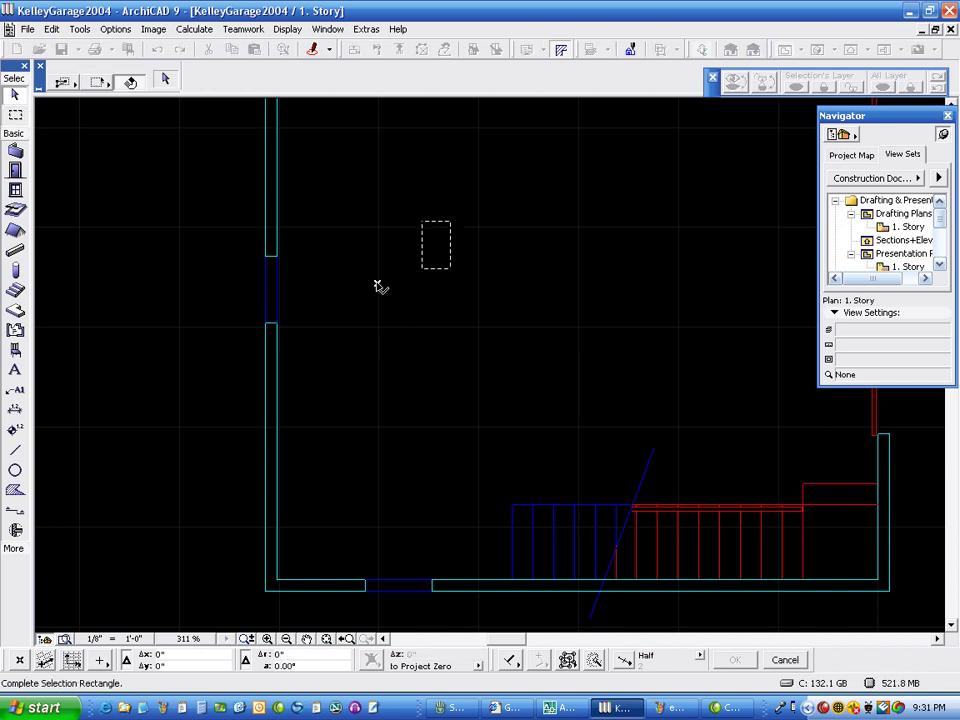
left_click(316, 265)
left_click(19, 115)
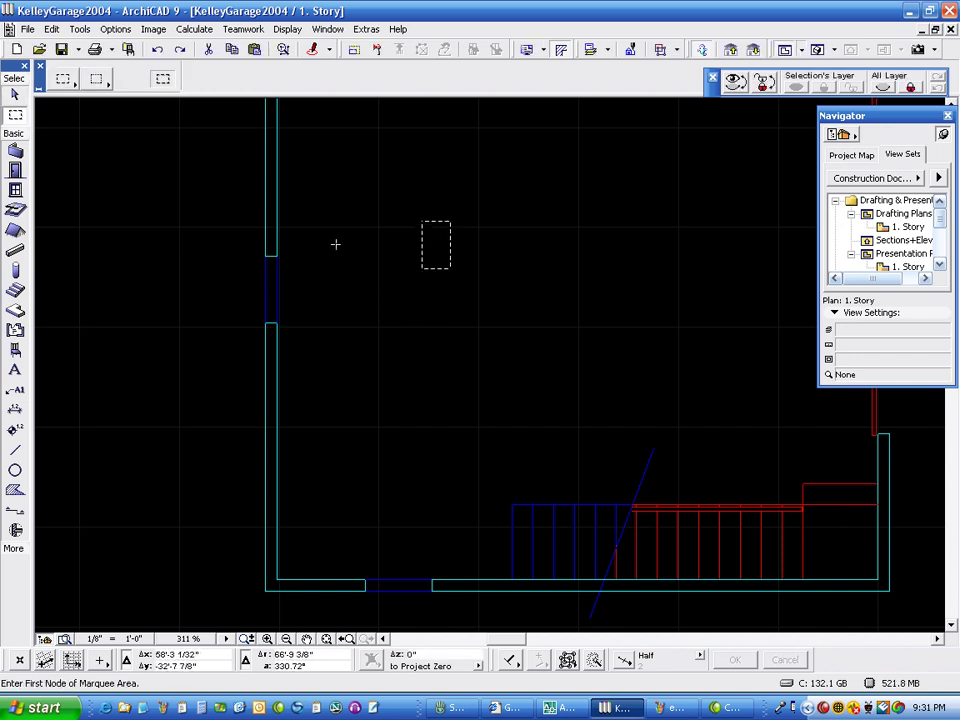
double_click(336, 244)
Try stretching the window in the lower floor plan's bottom wall about 5 ft to the left, using a marquee that overlaps the stair treads.
middle_click_drag(466, 578, 370, 403)
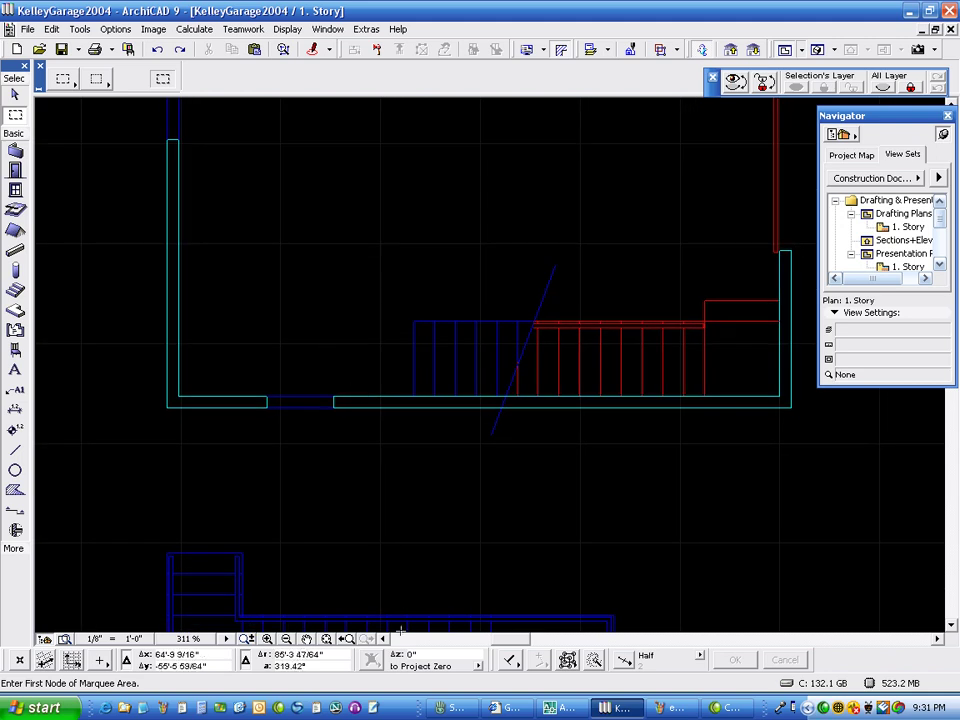
middle_click_drag(401, 630, 394, 408)
right_click(394, 408)
left_click(389, 329)
scroll(475, 510, "down", 4)
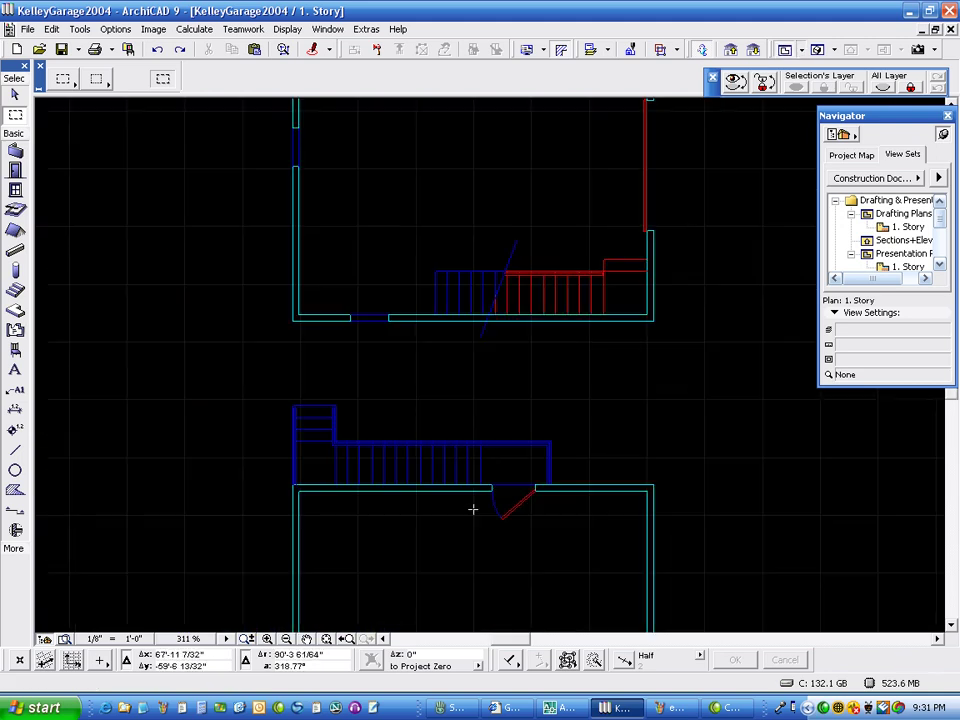
middle_click_drag(526, 542, 462, 261)
scroll(445, 478, "up", 5)
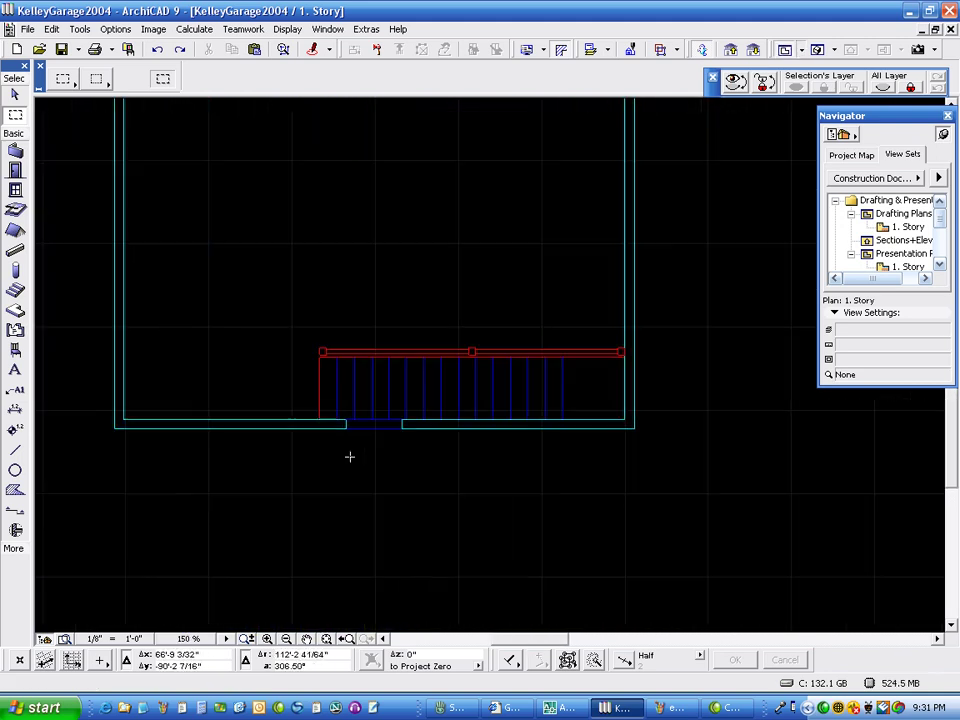
left_click(319, 396)
left_click(437, 452)
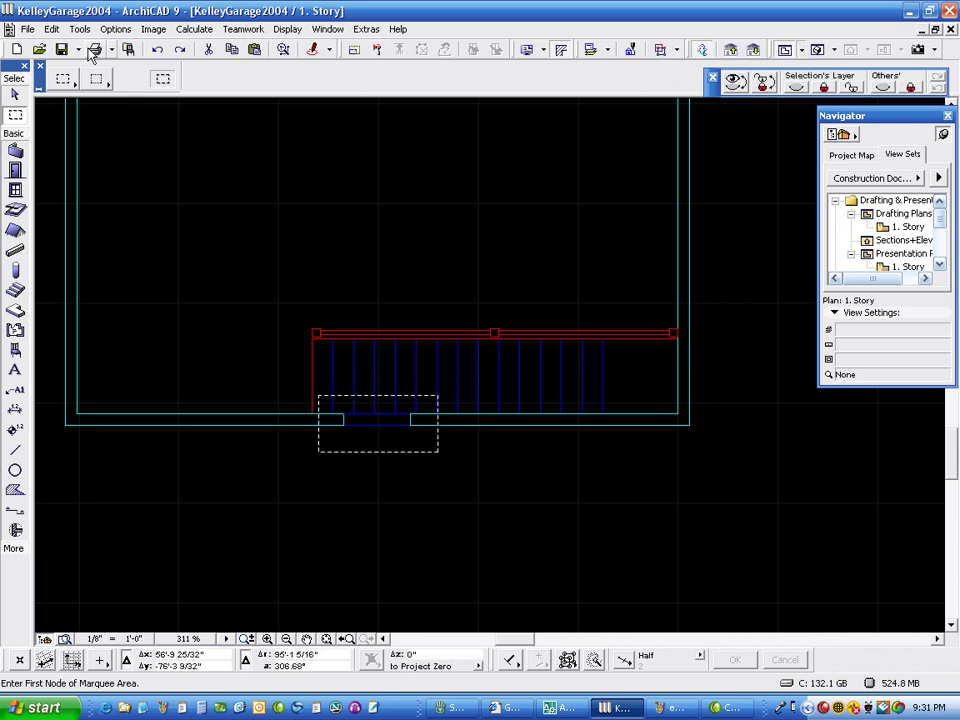
left_click(51, 29)
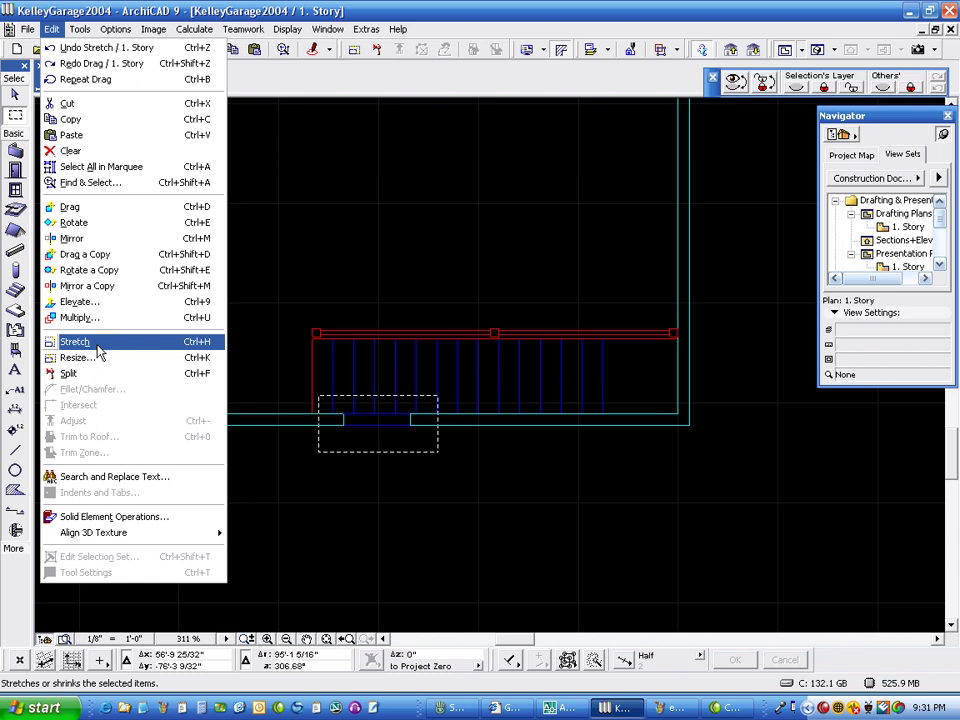
left_click(99, 344)
left_click(420, 489)
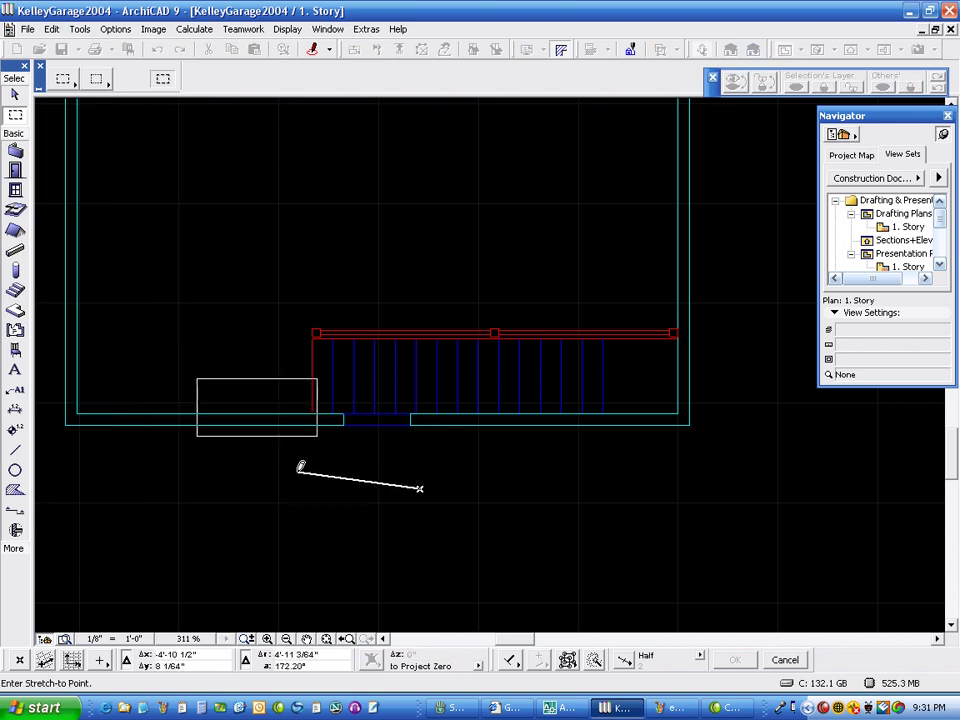
left_click(296, 472)
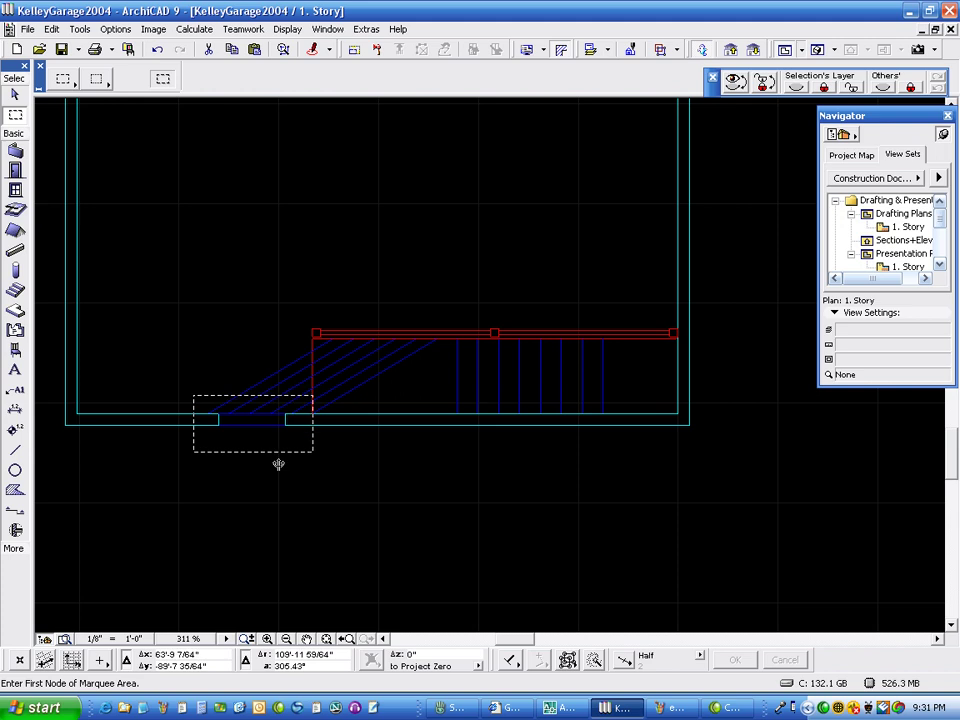
Undo the stretch of the bottom wall's window and clear the marquee.
left_click(156, 49)
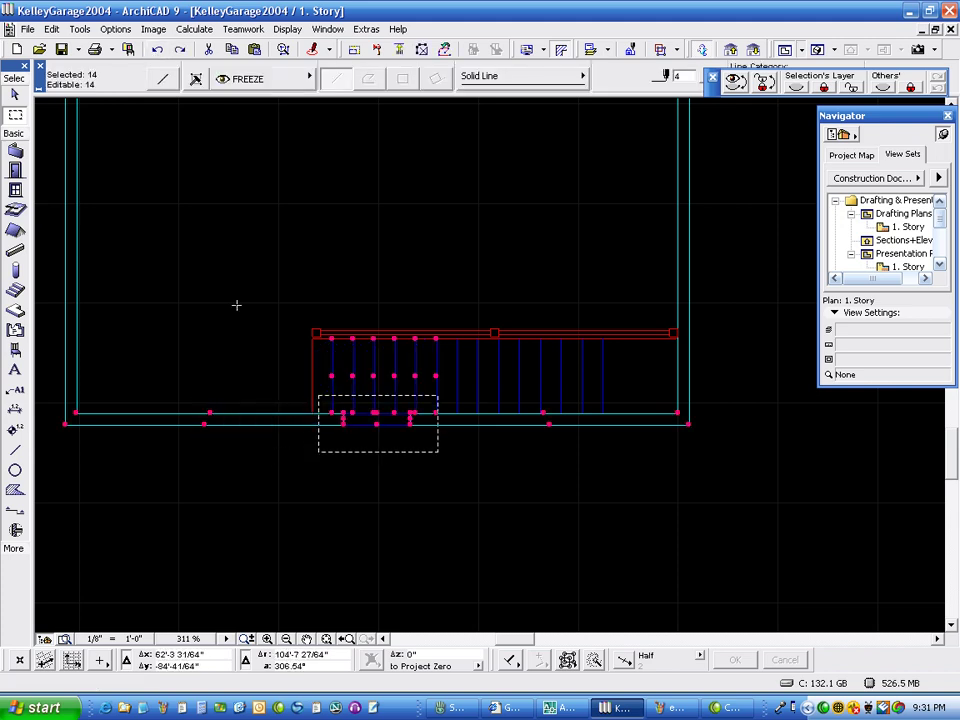
key("Escape")
left_click(368, 499)
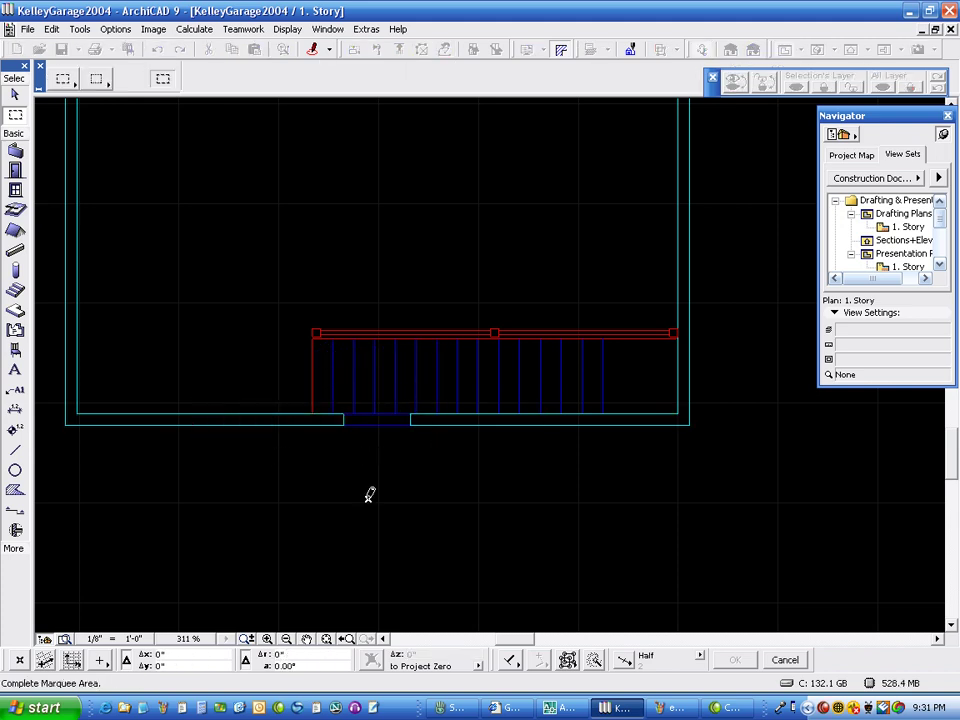
left_click(383, 521)
double_click(439, 501)
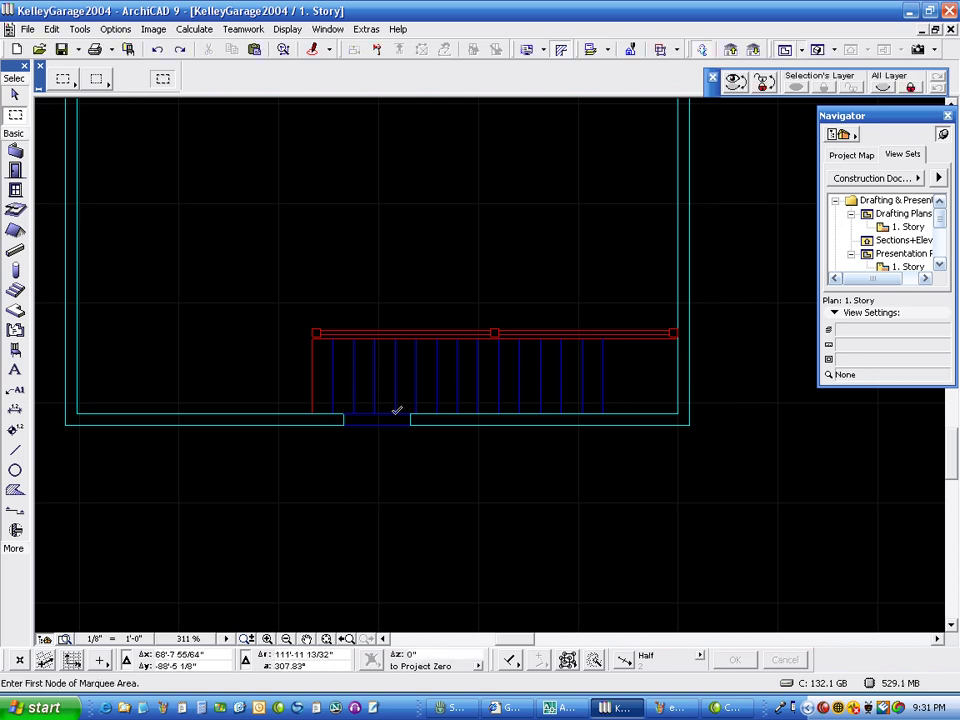
Select a single stair tread line above the bottom wall's window to check its layer, and clear the selection.
left_click(15, 94)
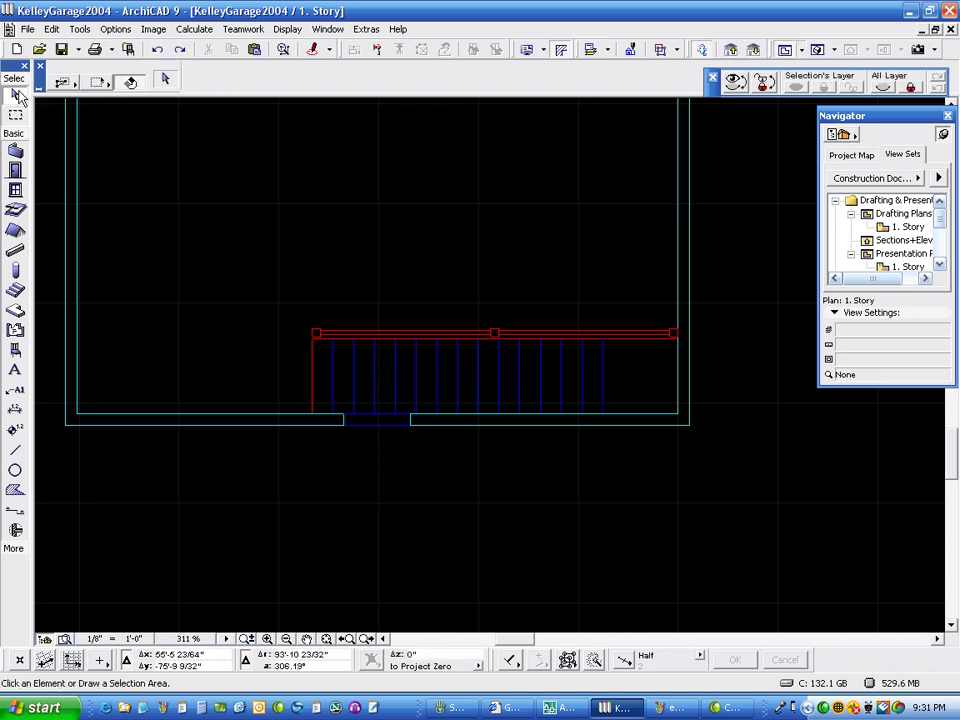
left_click(353, 388)
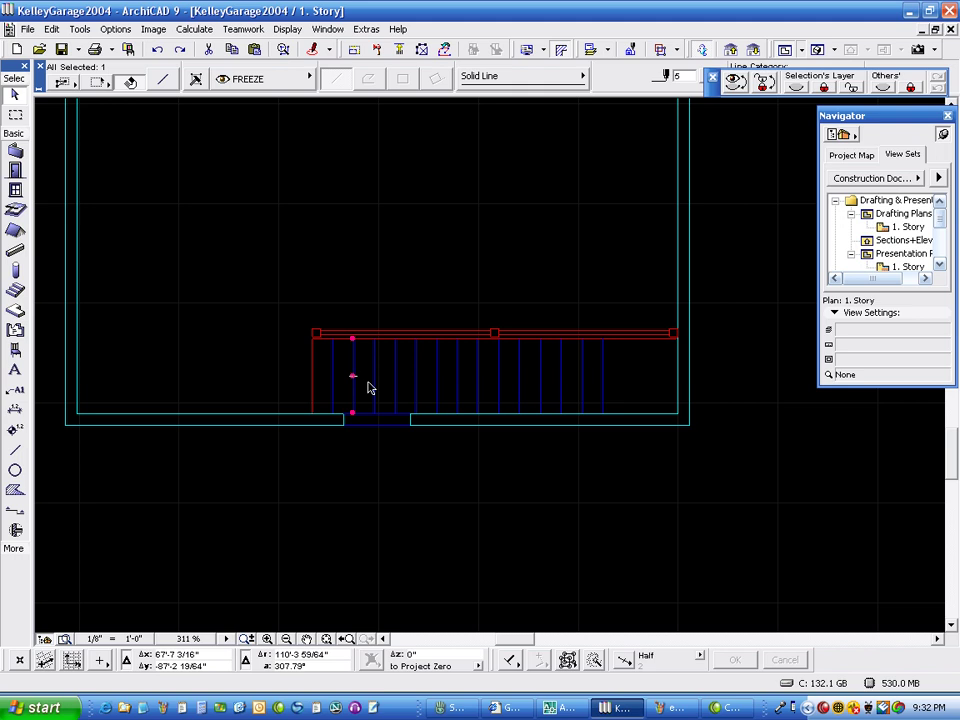
key("Delete")
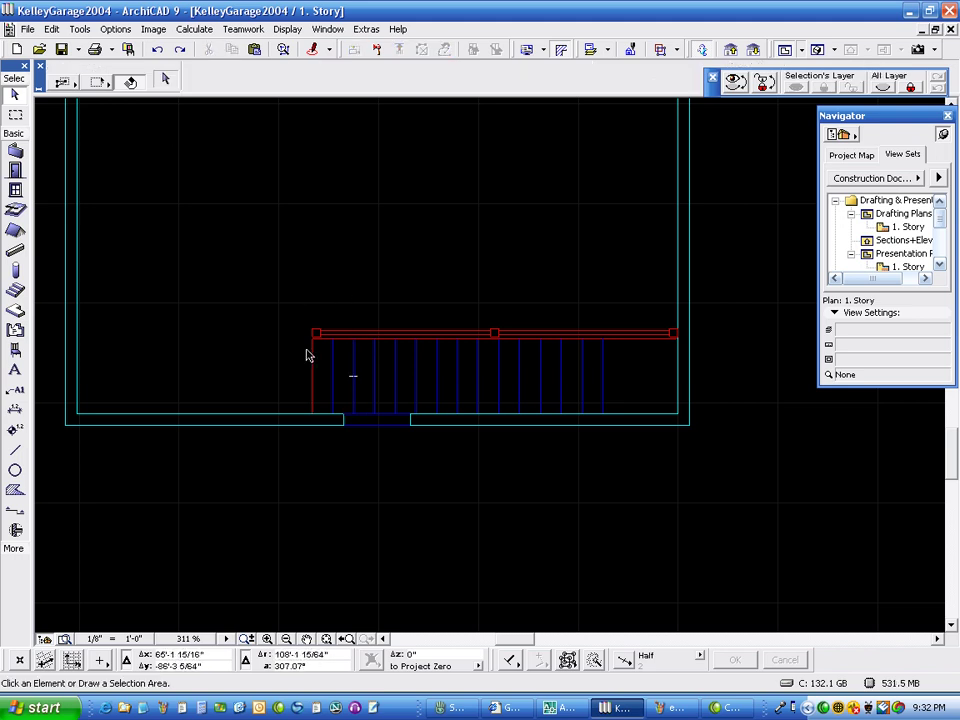
key("ctrl+z")
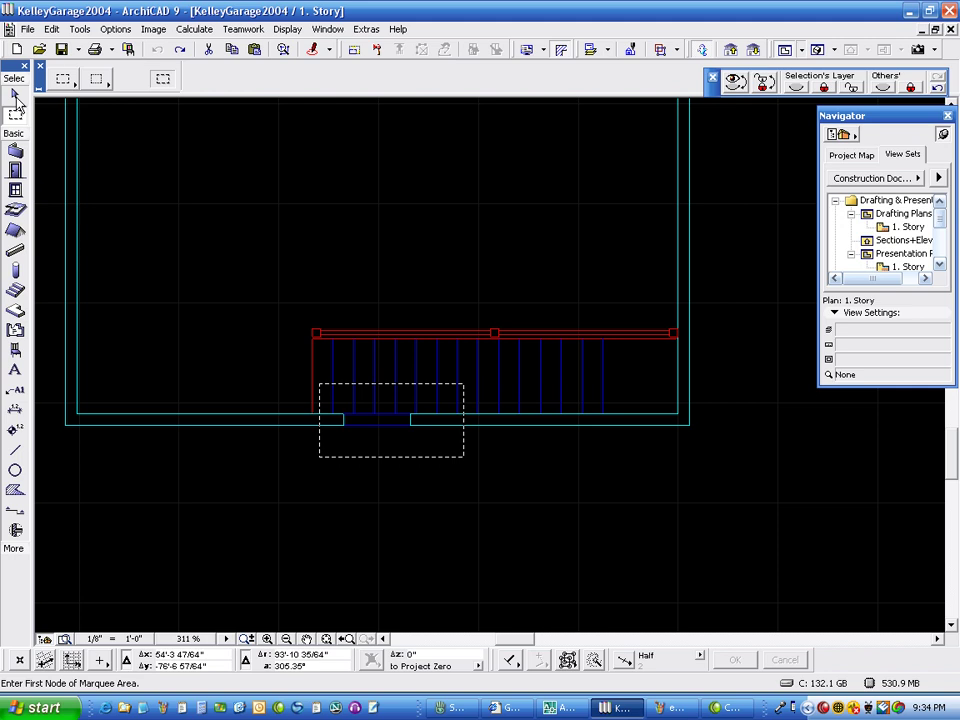
Clear the marquee around the window and try hiding the layer of the bottom wall's outer line.
left_click(249, 286)
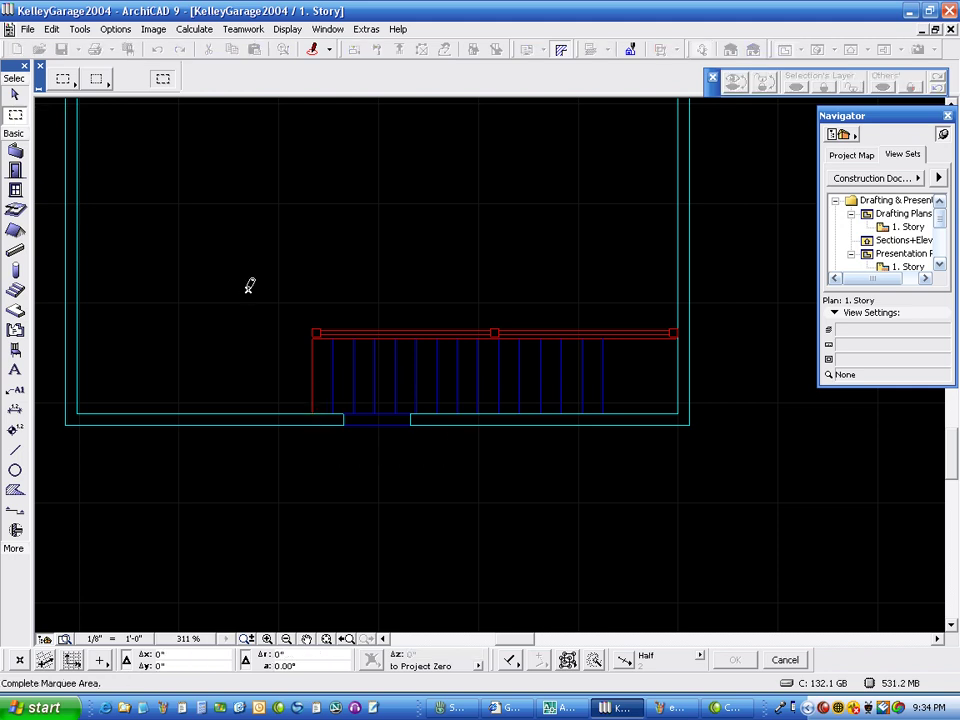
key("Escape")
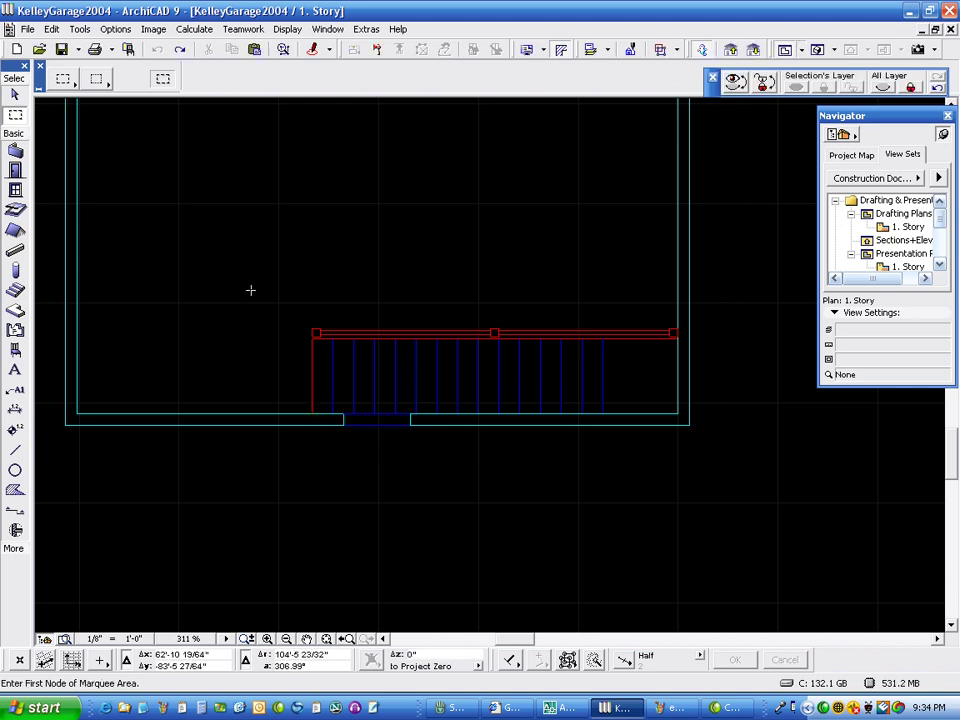
left_click(15, 93)
left_click(325, 425)
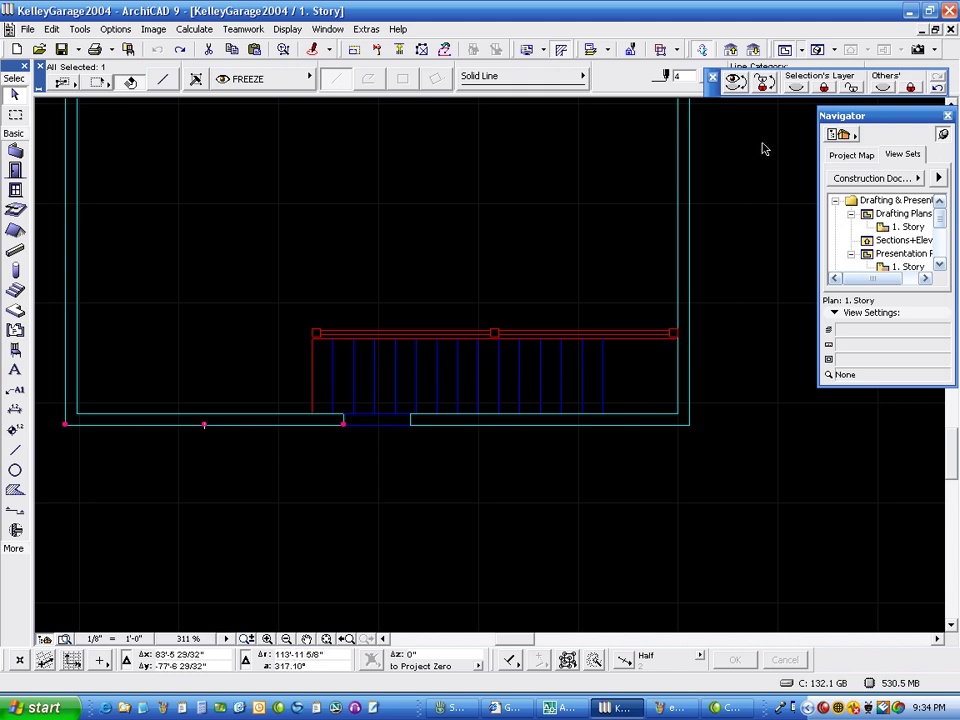
left_click(797, 87)
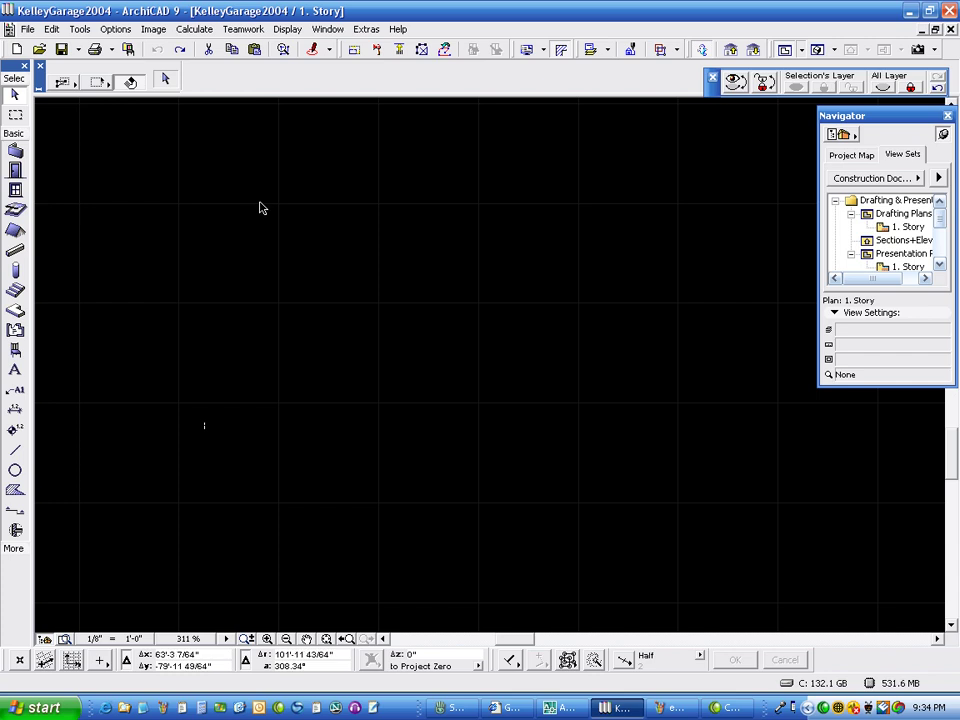
Make the FREEZE layer visible again in the layer settings.
key("ctrl+l")
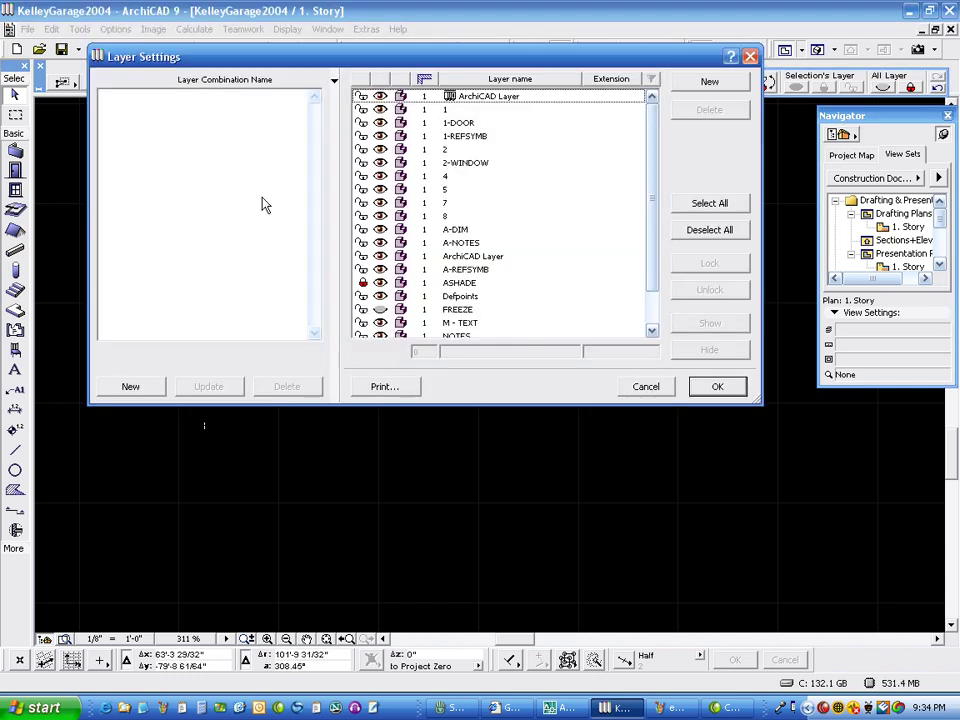
left_click(380, 310)
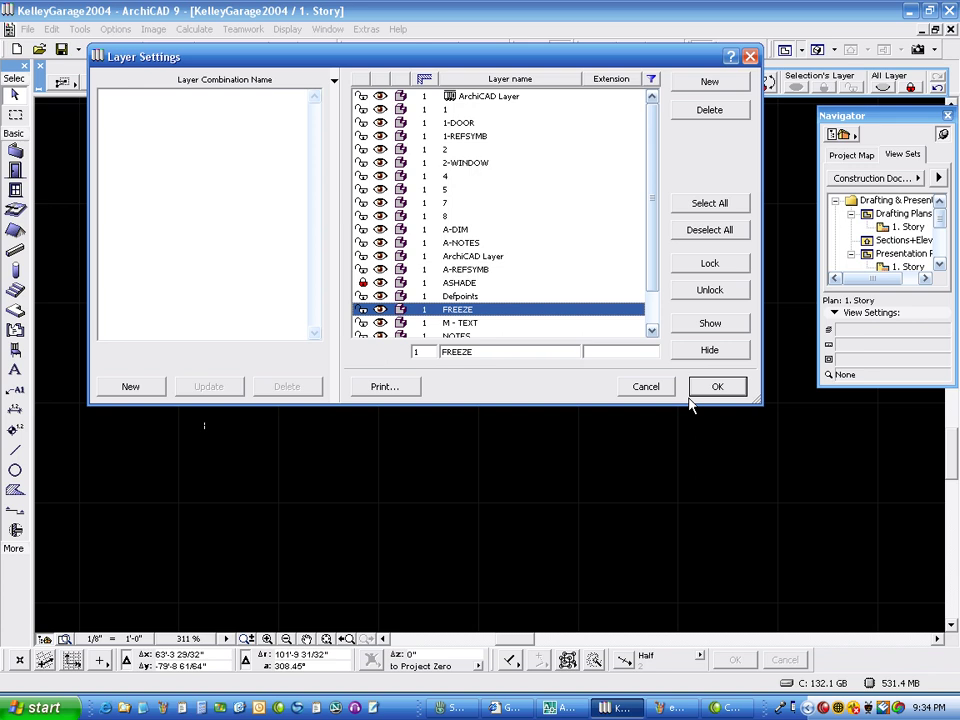
left_click(717, 386)
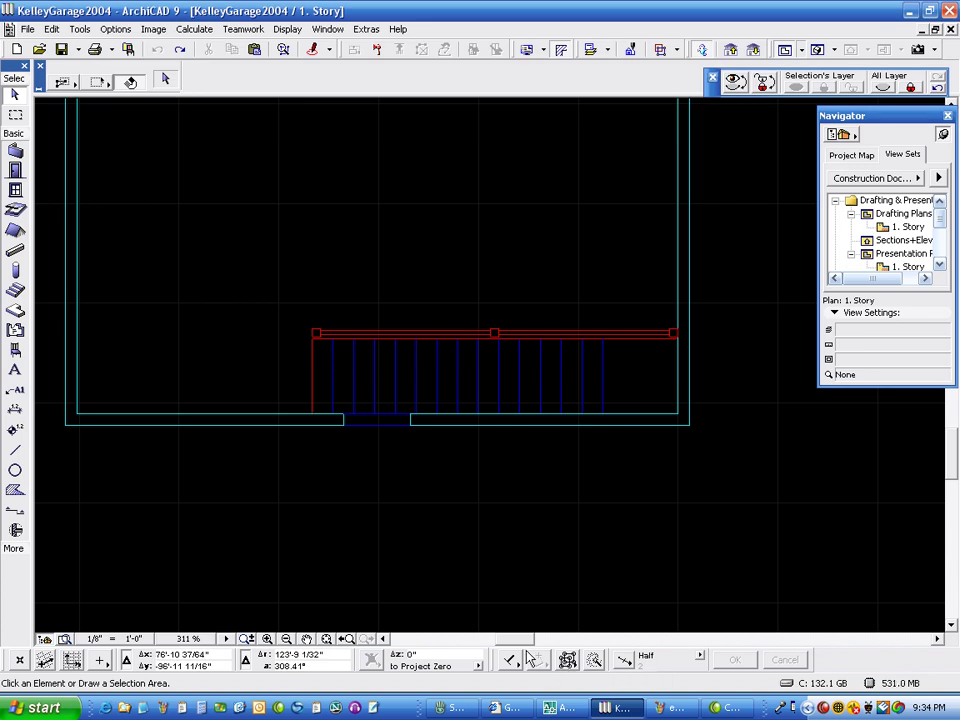
Select all the stair tread lines, reassign them from the FREEZE layer to layer 5, and deselect them.
left_click(324, 362)
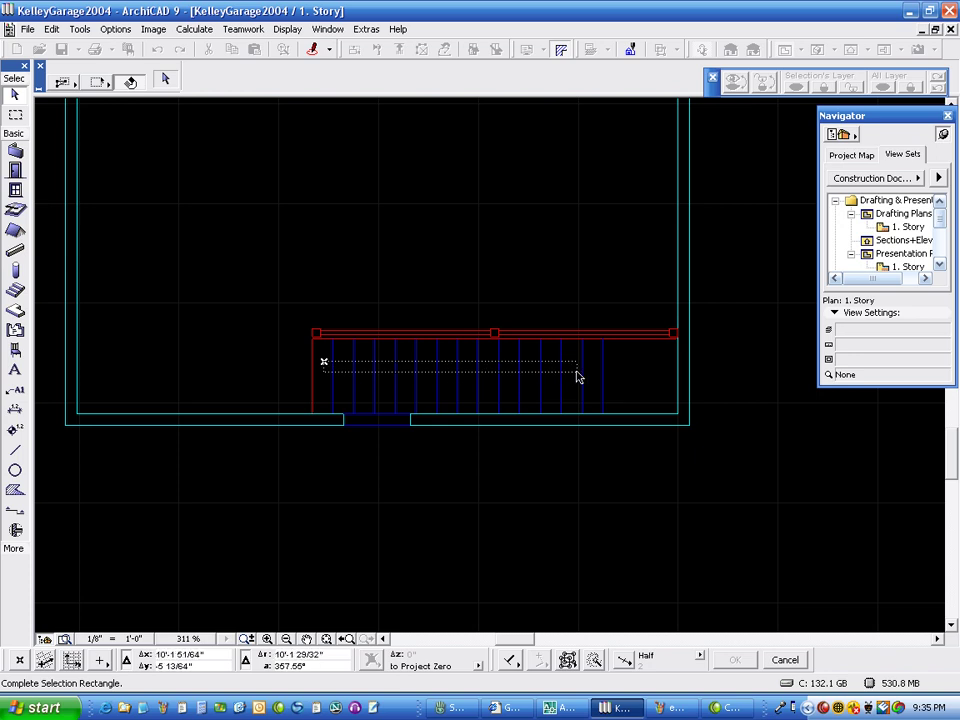
left_click(624, 386)
left_click(288, 86)
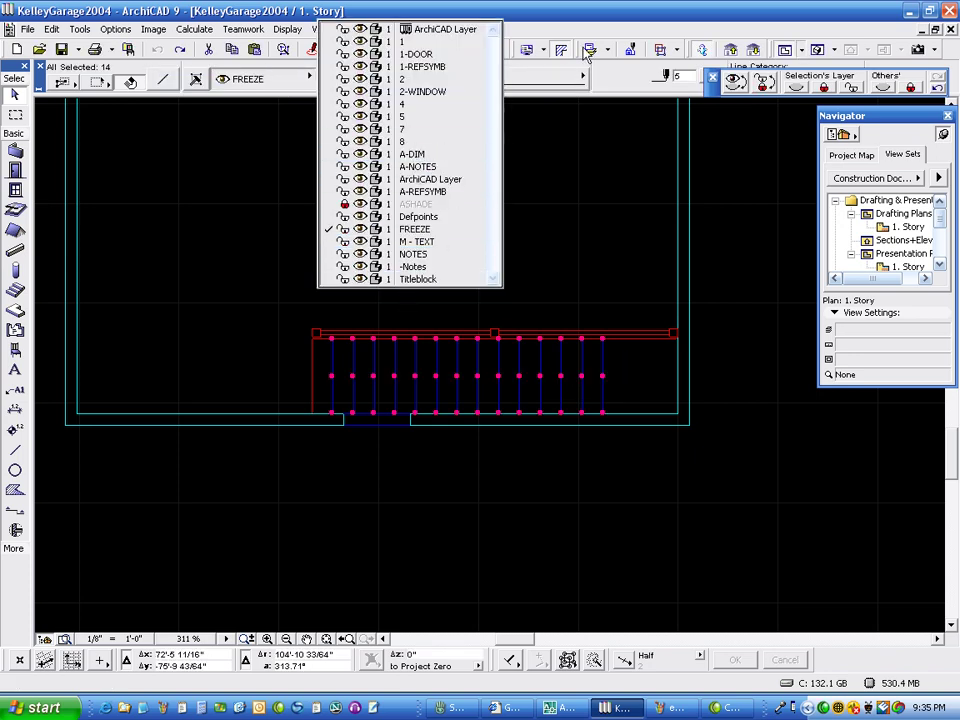
left_click(324, 362)
left_click(617, 390)
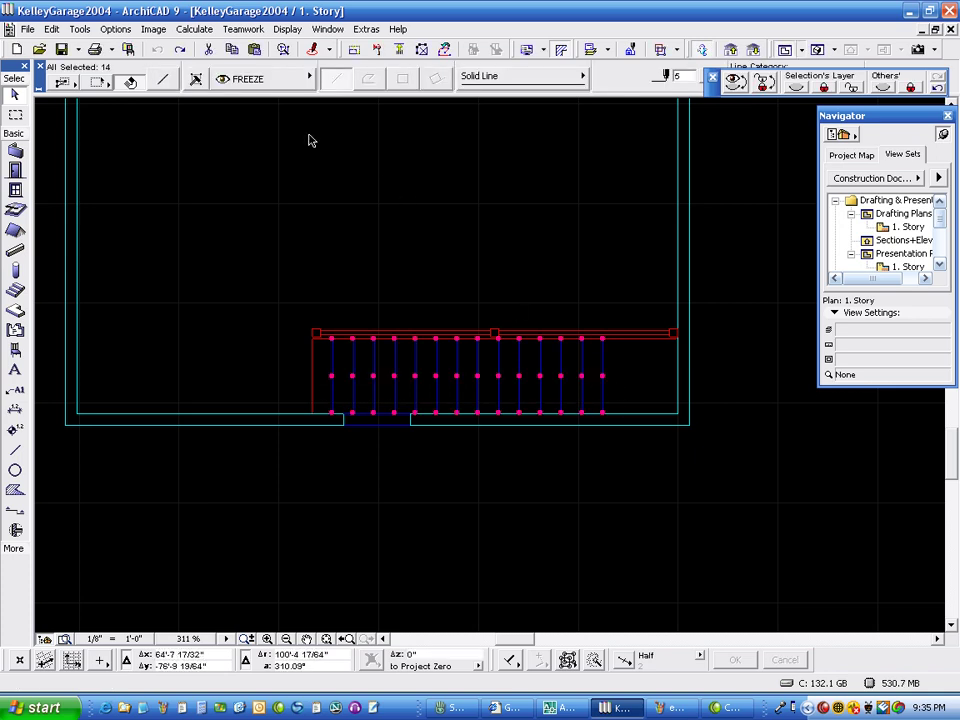
left_click(245, 79)
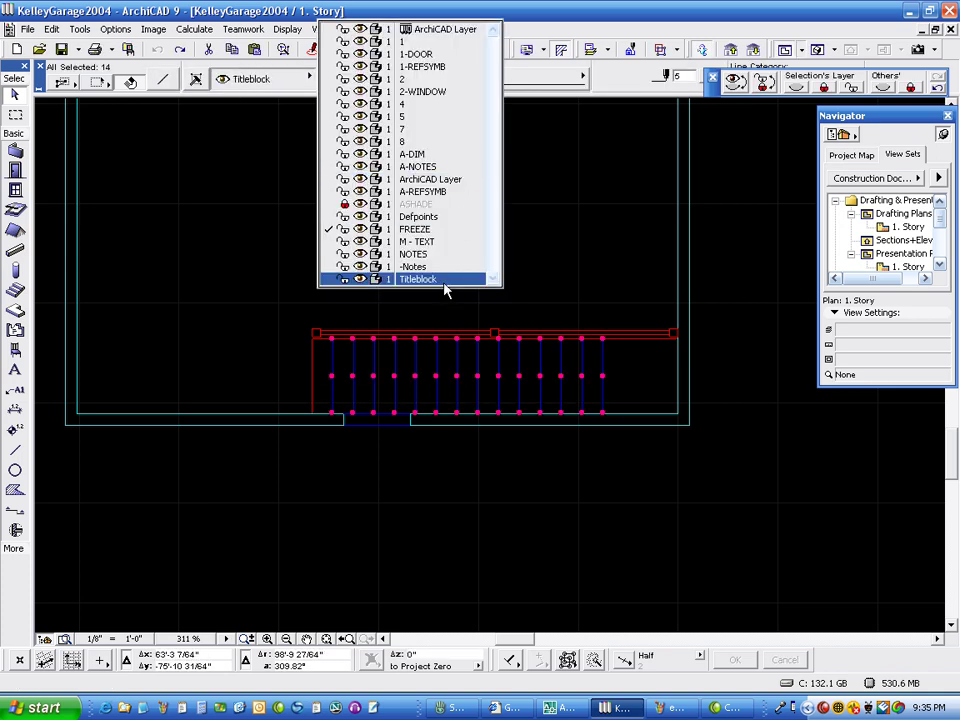
left_click(418, 117)
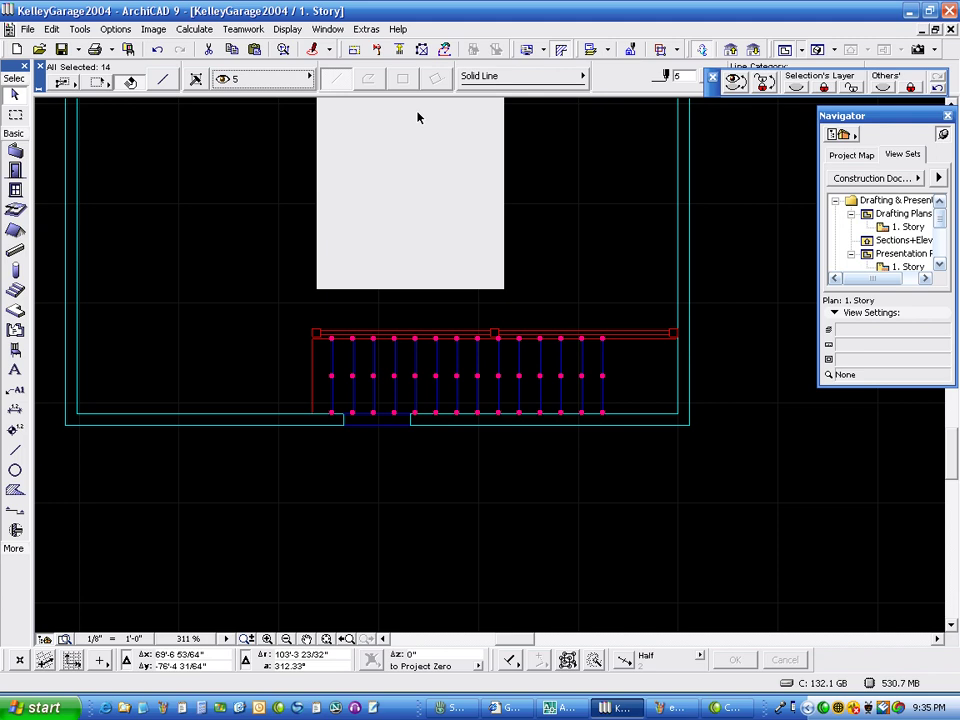
left_click(425, 265)
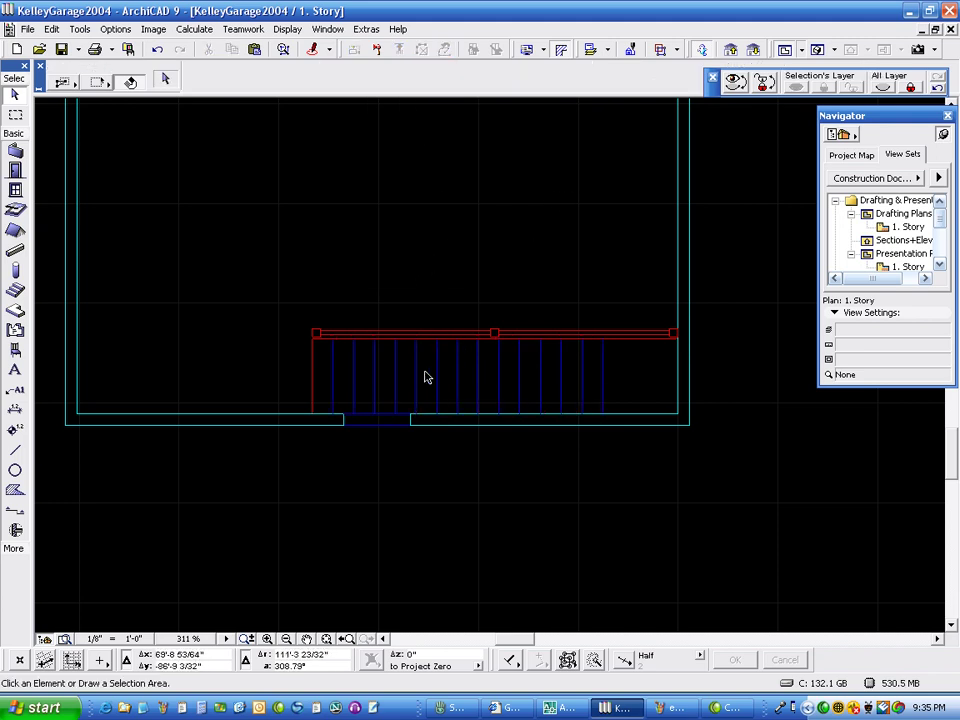
Reselect all the stair tread lines and hide their layer.
left_click(323, 373)
left_click(625, 392)
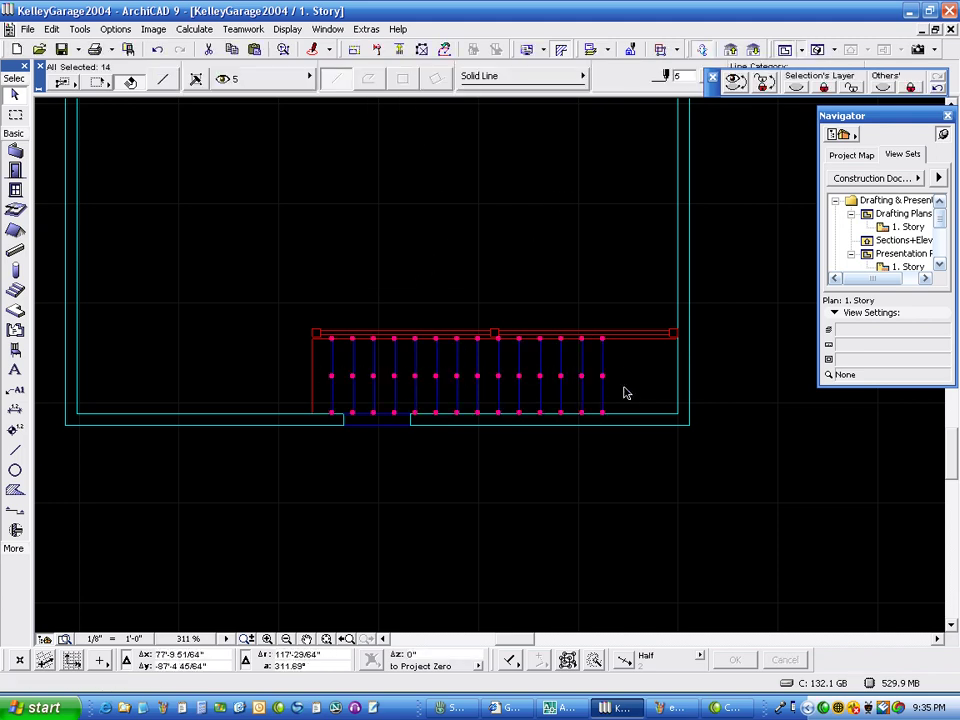
left_click(798, 87)
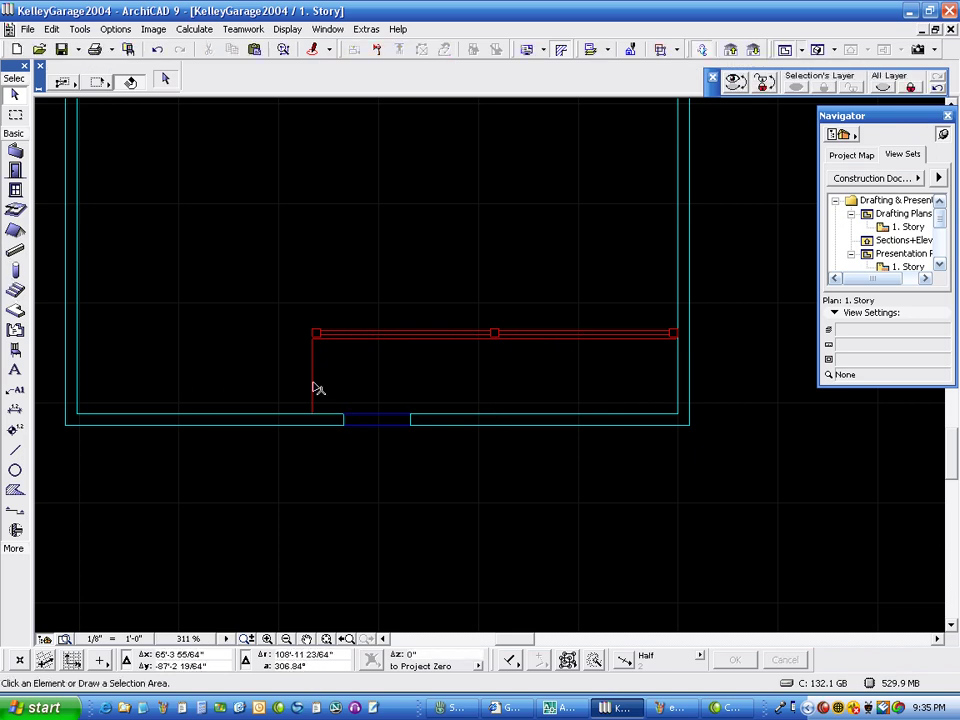
Draw a marquee around the bottom wall's window and stretch it to the left until the window clears the stair enclosure.
left_click(15, 115)
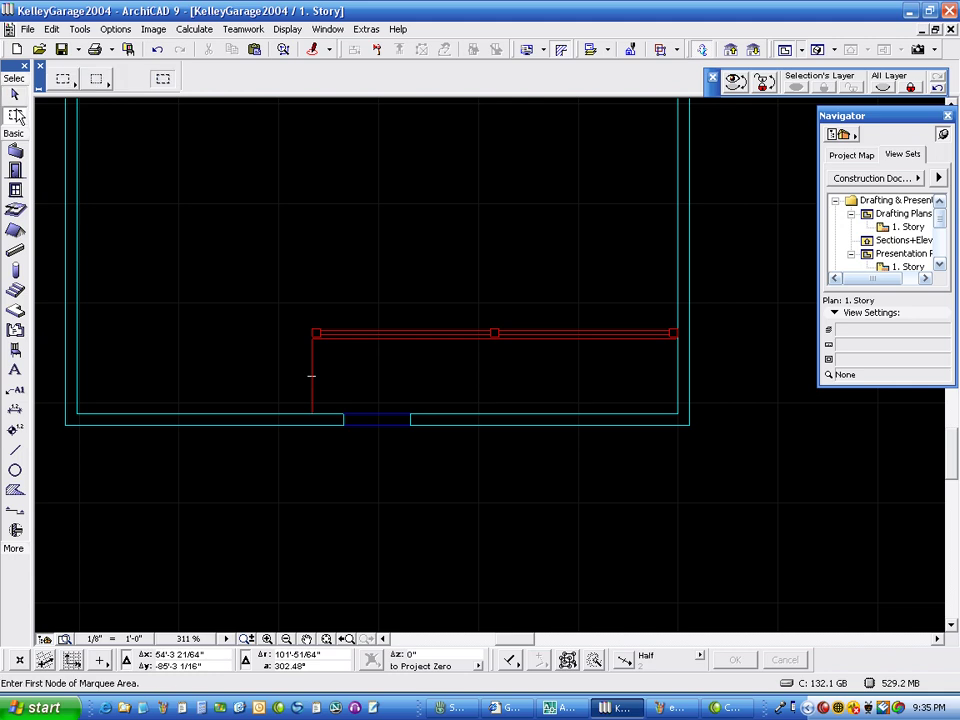
left_click(326, 390)
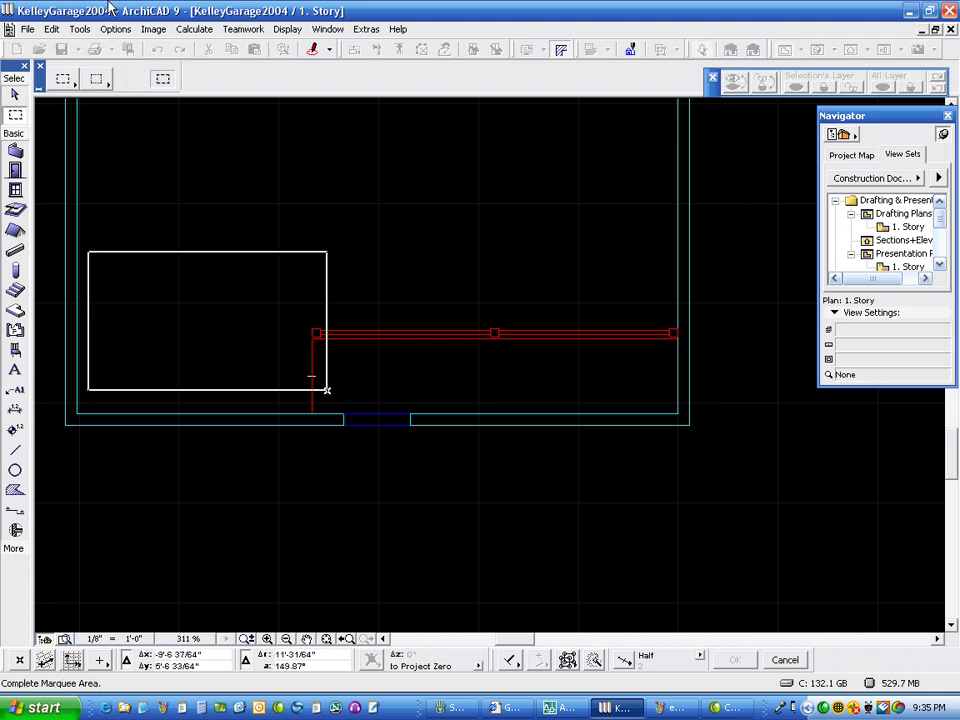
left_click(431, 448)
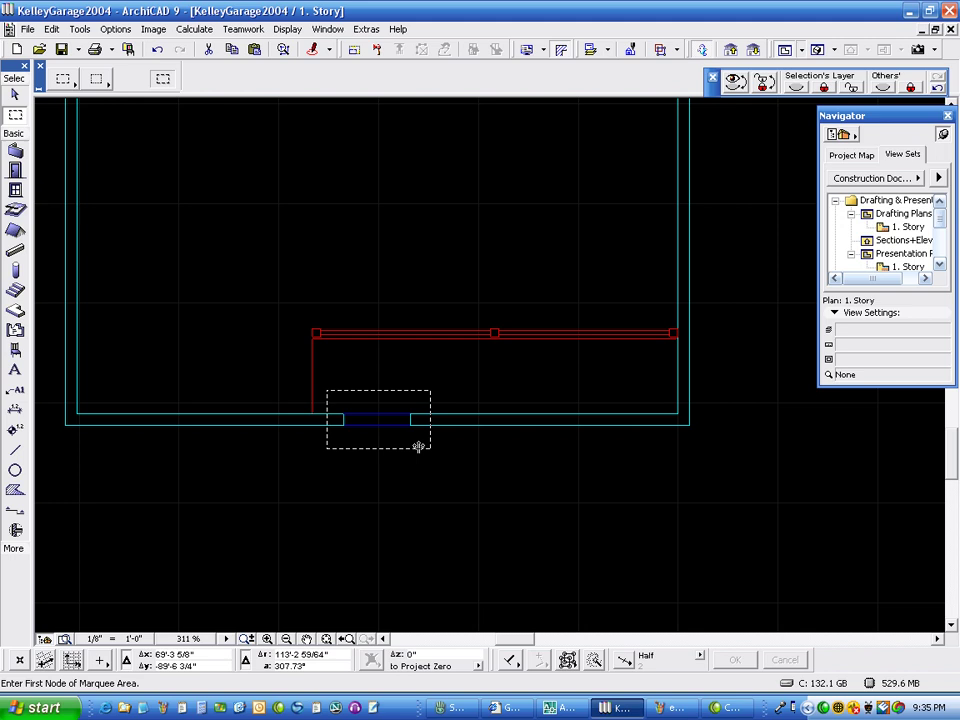
left_click(51, 29)
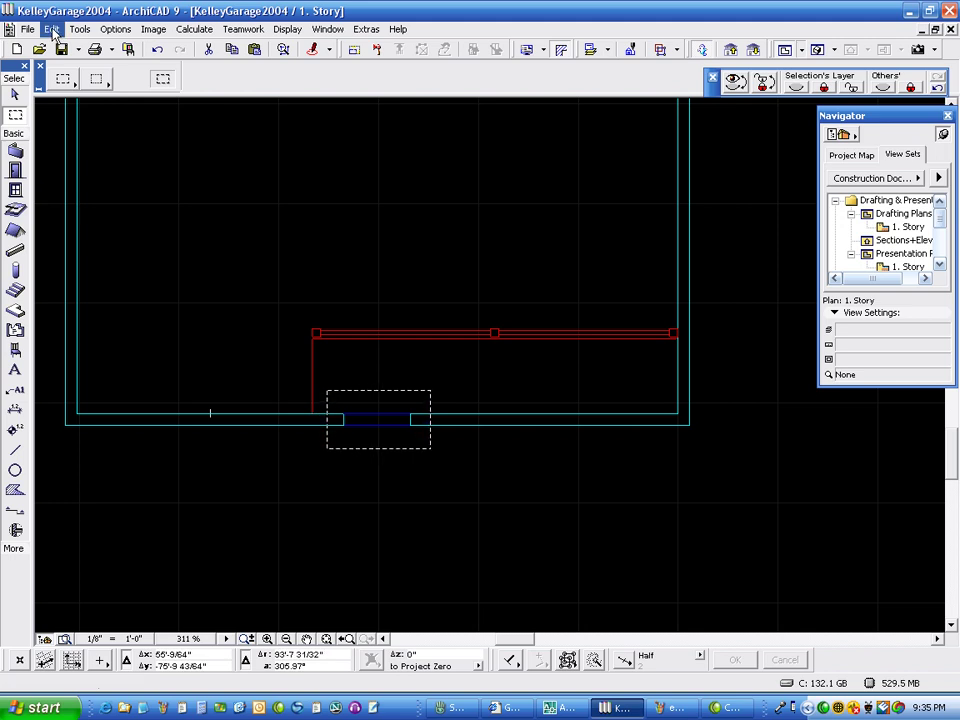
left_click(143, 342)
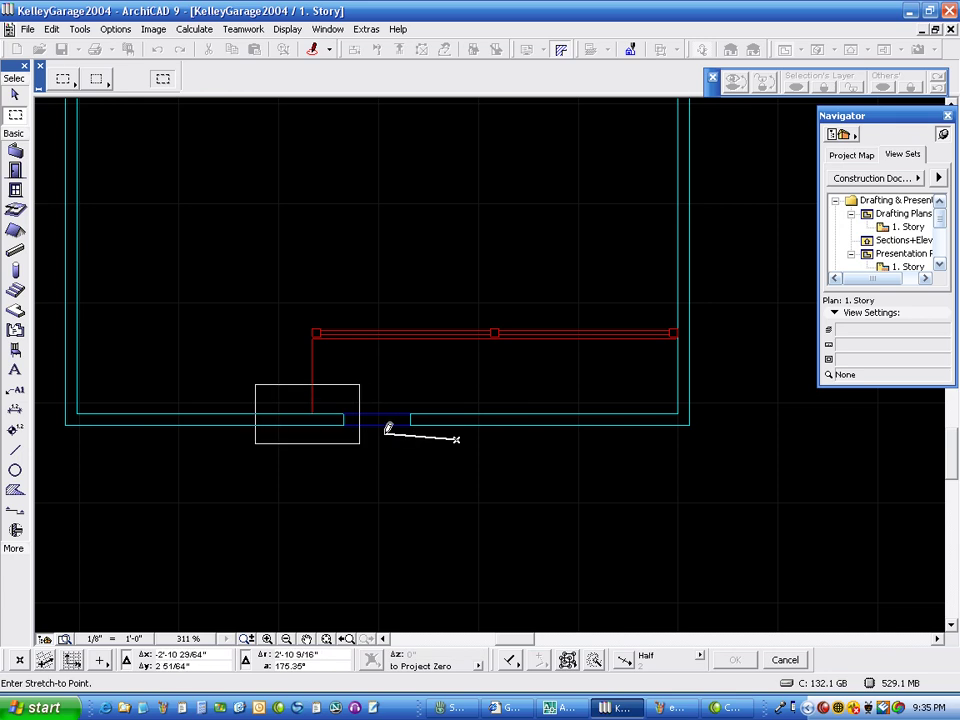
left_click(311, 433)
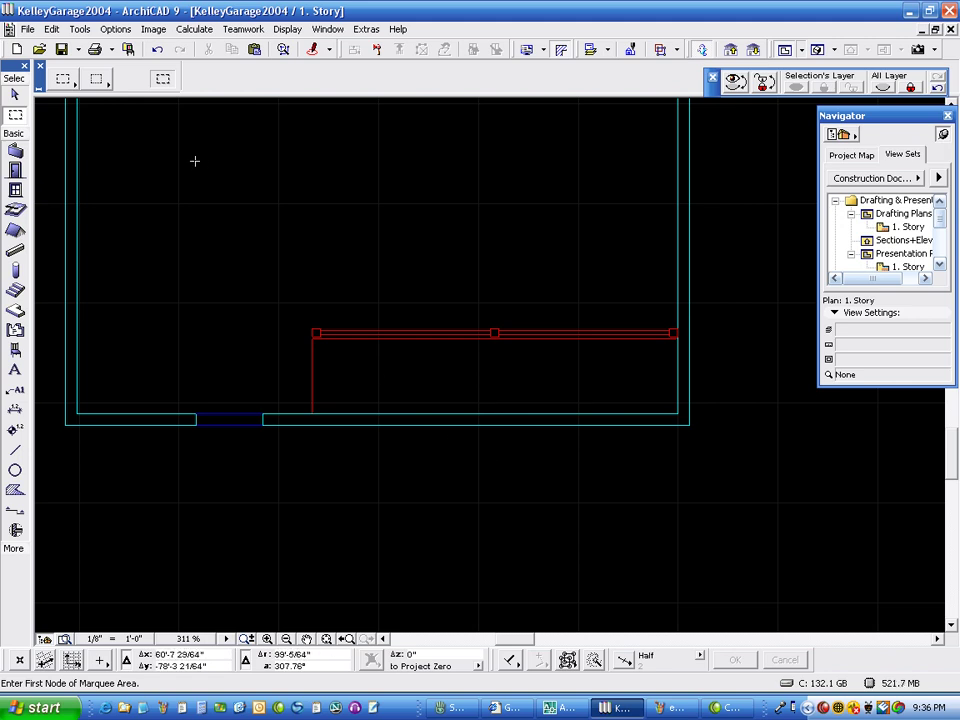
Make layer 5 with the stair treads visible again in the layer settings.
left_click(115, 29)
mouse_move(84, 33)
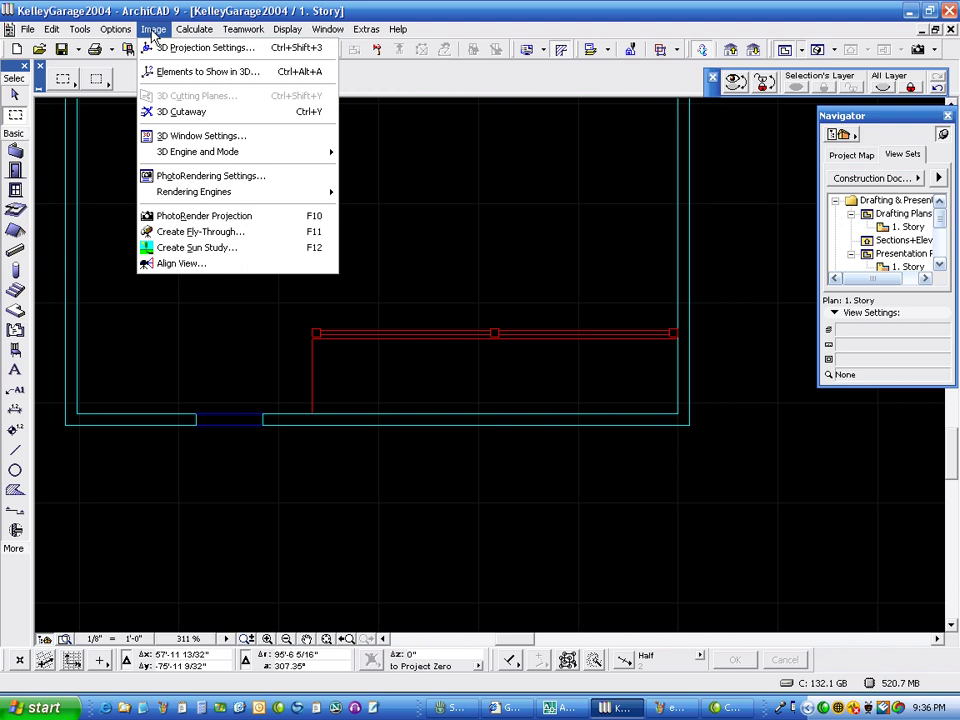
mouse_move(128, 33)
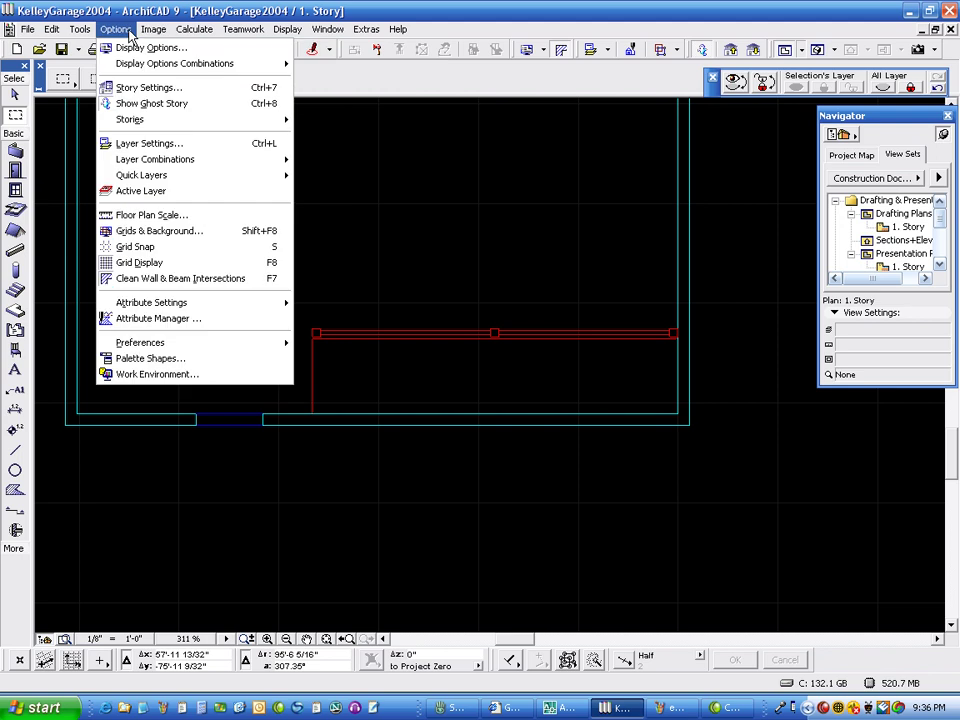
left_click(143, 145)
left_click(474, 190)
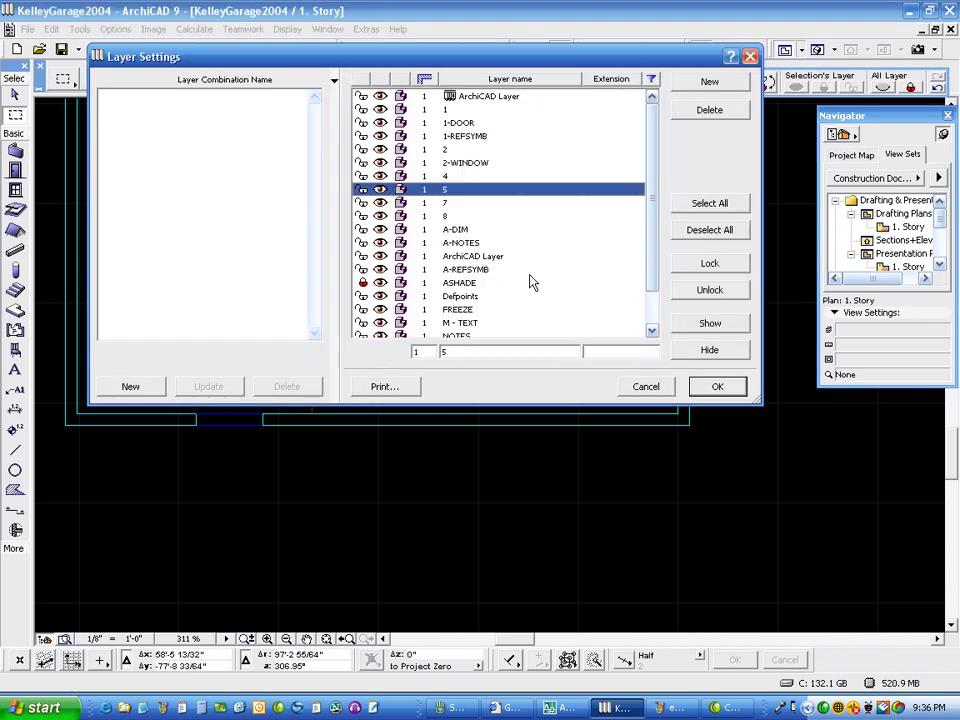
left_click(718, 388)
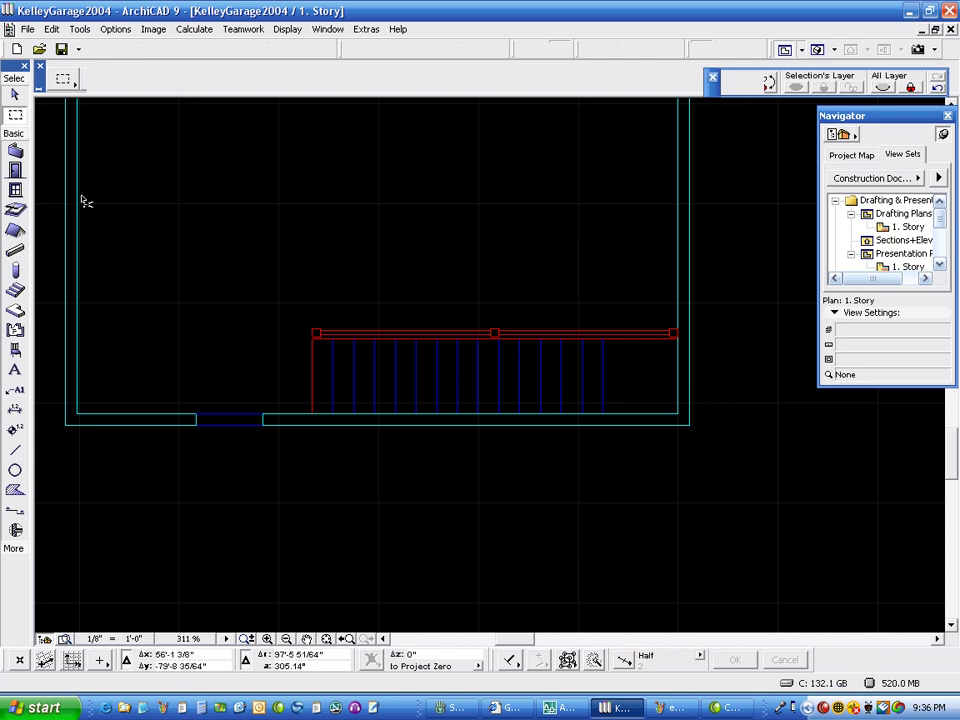
Create a new layer named jill1 in the layer settings.
key("ctrl+l")
left_click(720, 84)
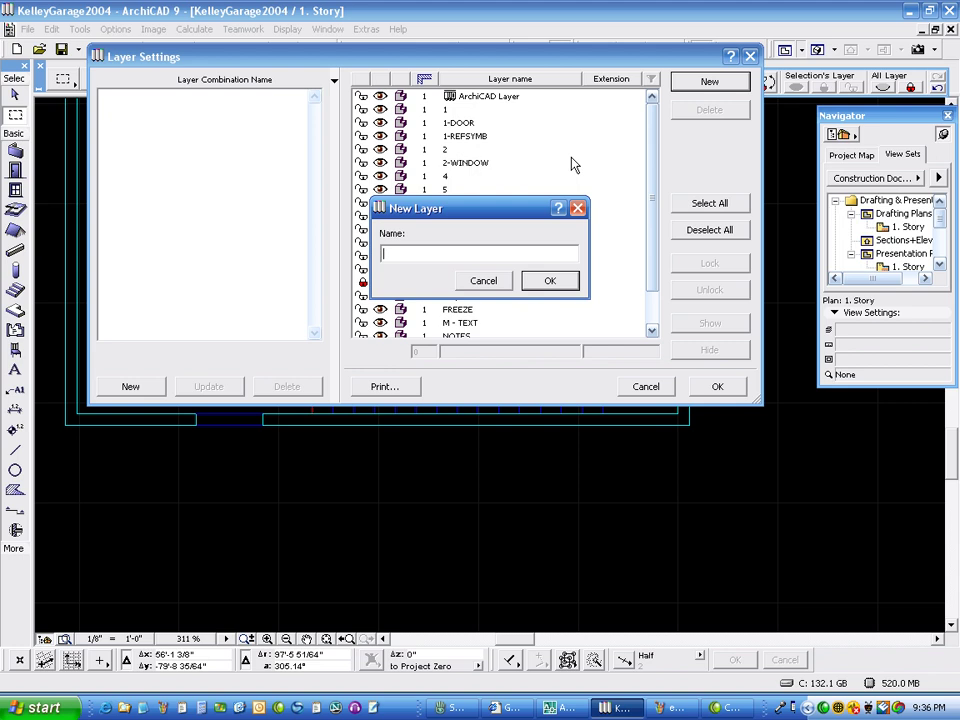
key("Return")
key("Return")
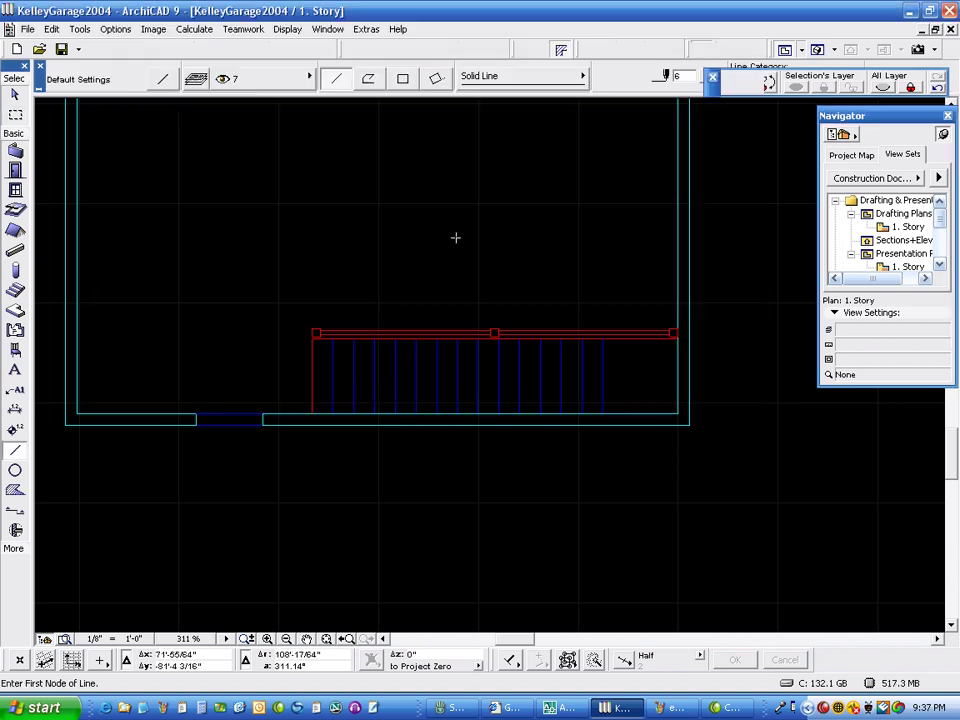
Set the Line tool's default layer to jill1.
double_click(15, 450)
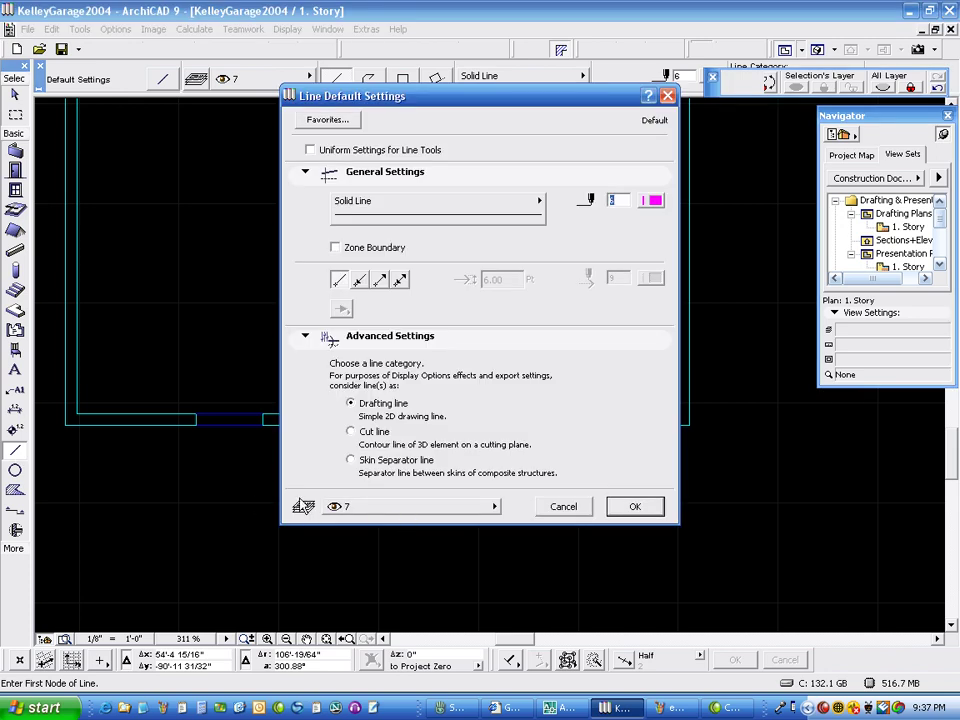
left_click(381, 506)
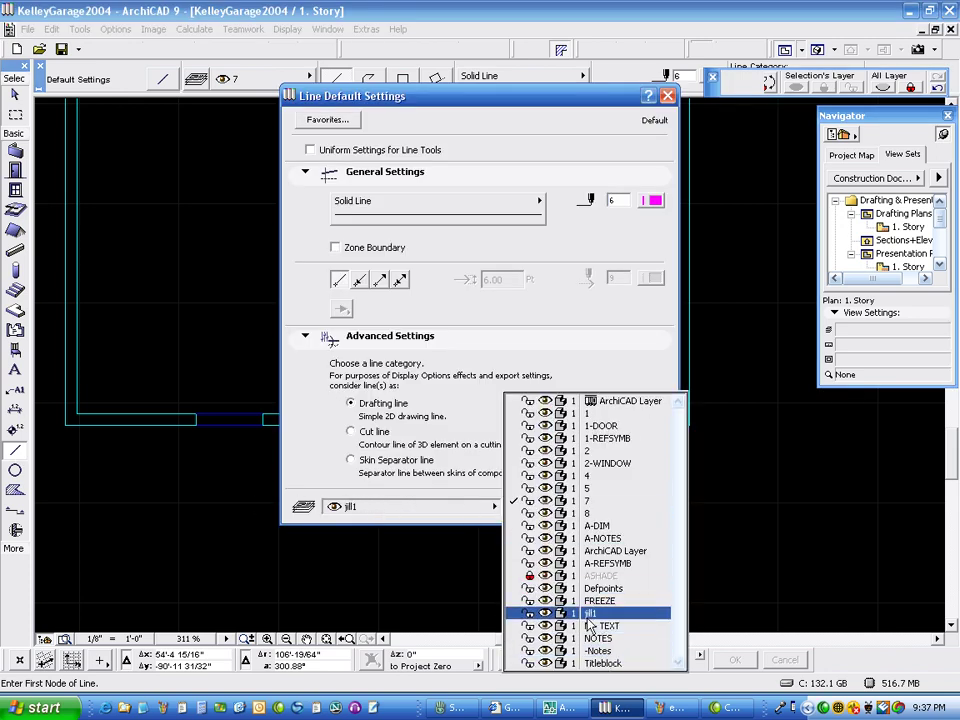
left_click(588, 614)
left_click(628, 506)
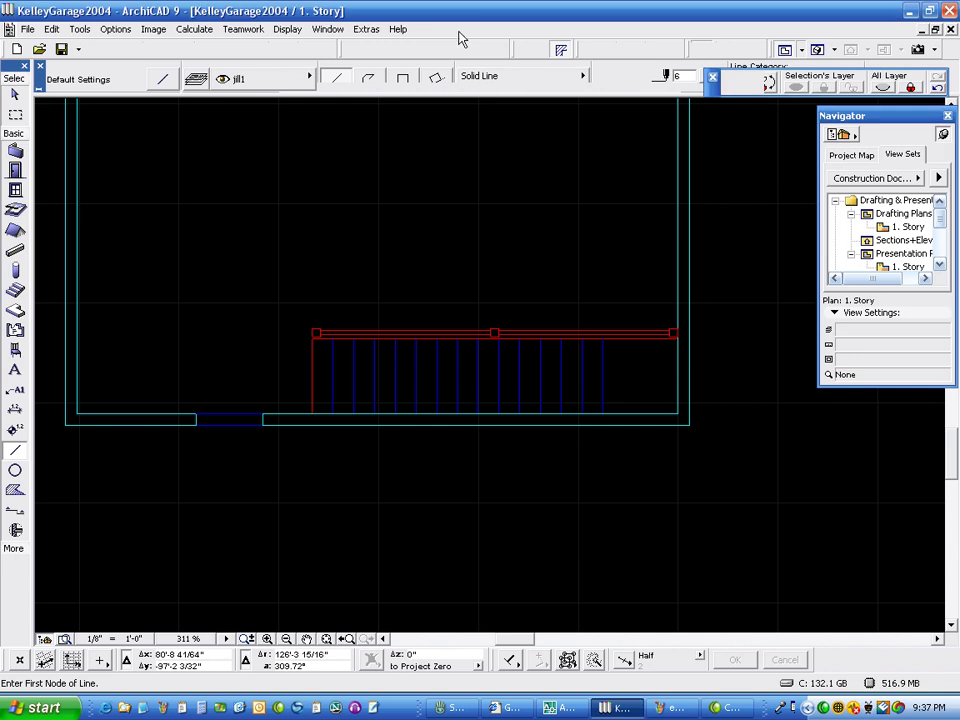
Draw two separate diagonal lines in the open floor area above and beside the stair enclosure.
left_click(155, 319)
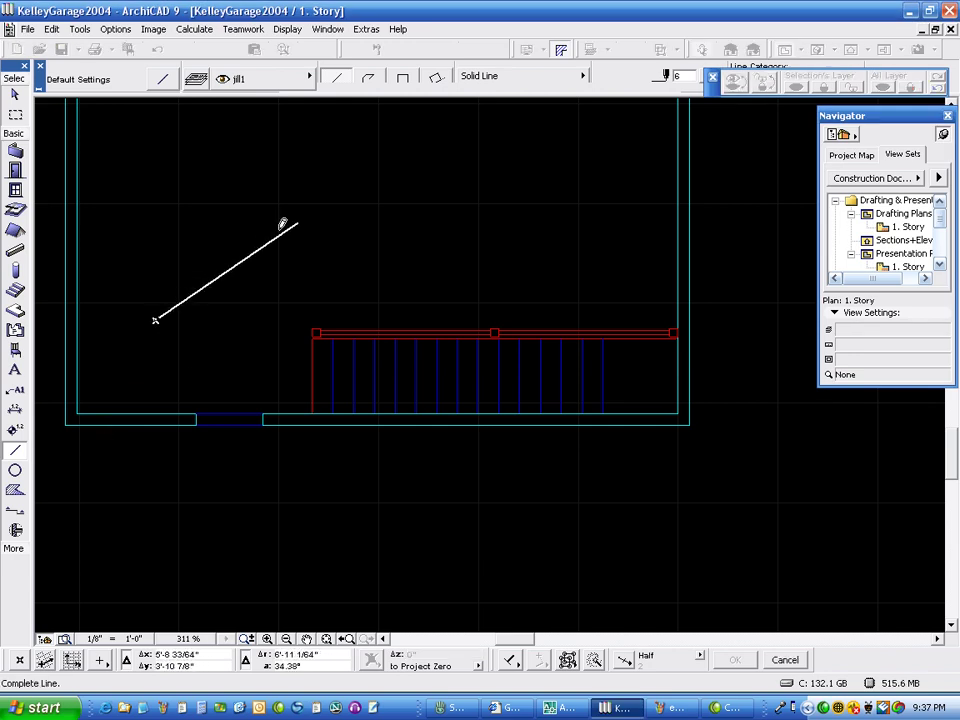
left_click(318, 216)
left_click(352, 190)
left_click(420, 263)
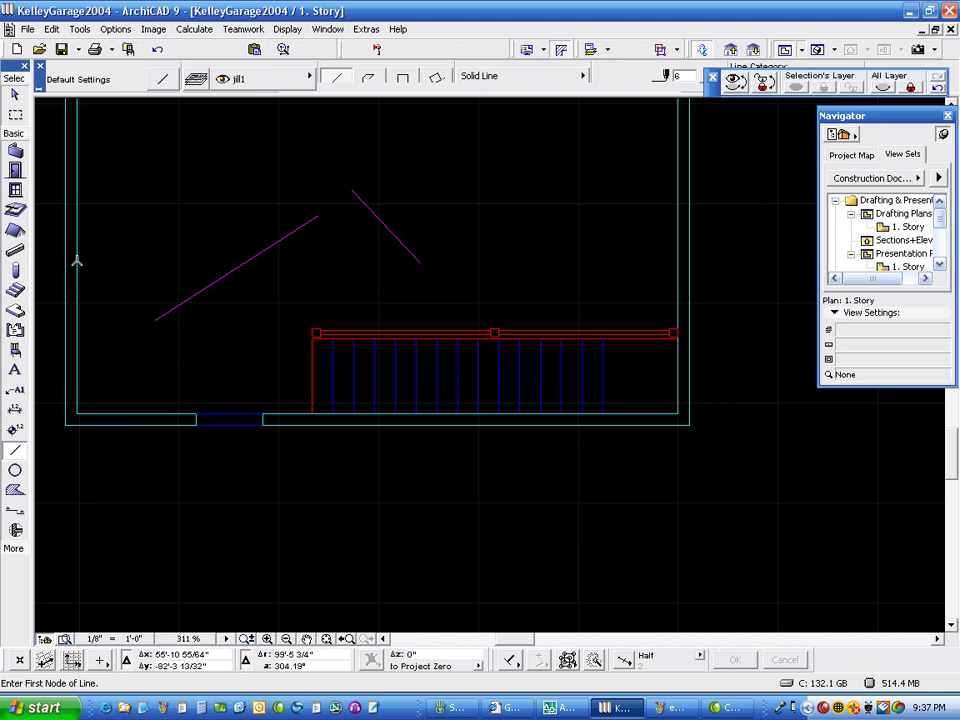
Box off the garage's lower-left corner with a vertical line about 6'-7" long and a horizontal line to the left wall.
left_click(143, 246)
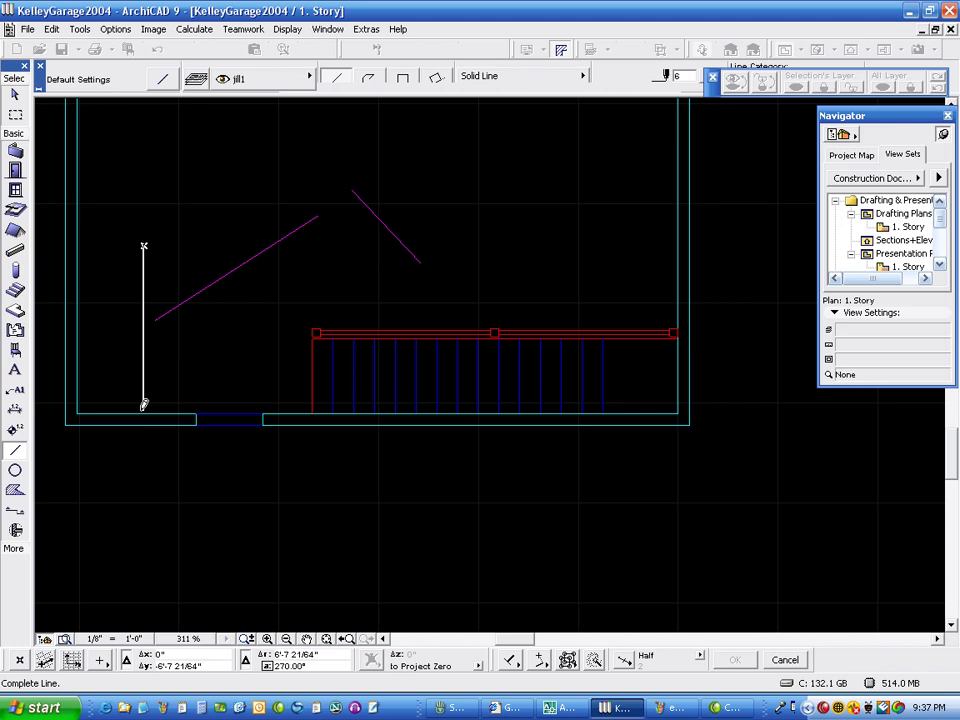
left_click(143, 410)
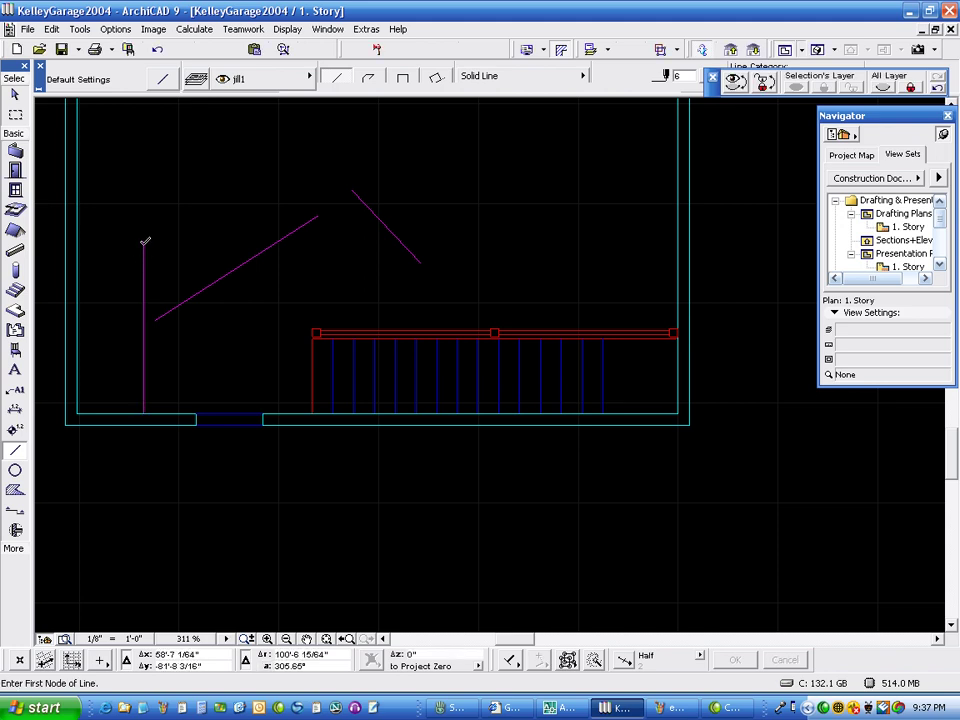
left_click(143, 245)
left_click(79, 245)
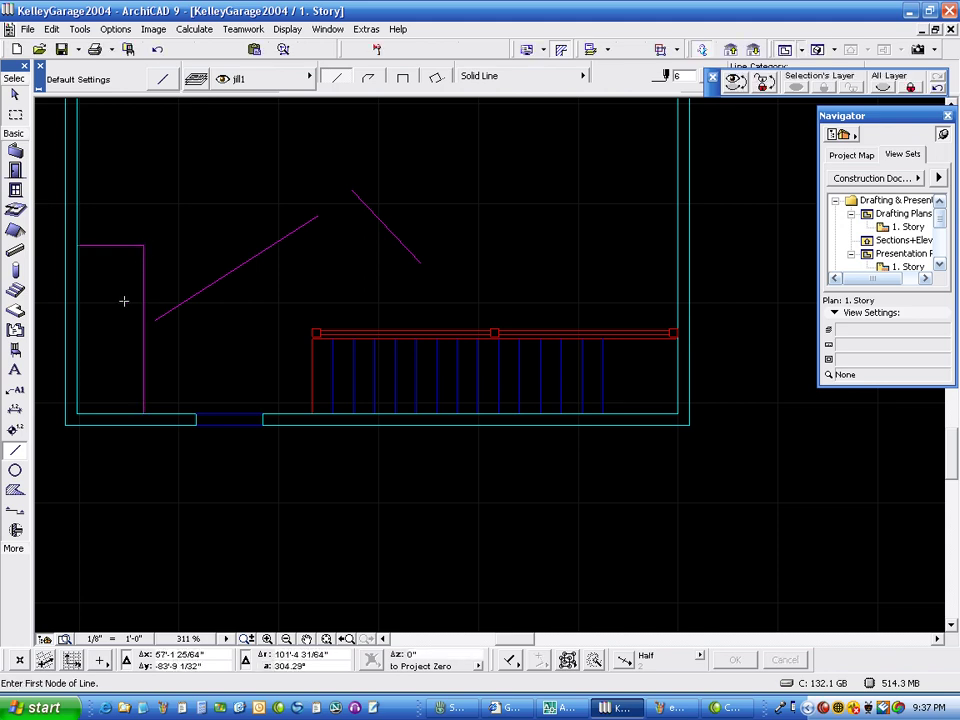
Draw an L-shaped wall on the ArchiCAD Layer from the garage's left wall across and down toward the stair enclosure.
left_click(11, 153)
left_click(77, 154)
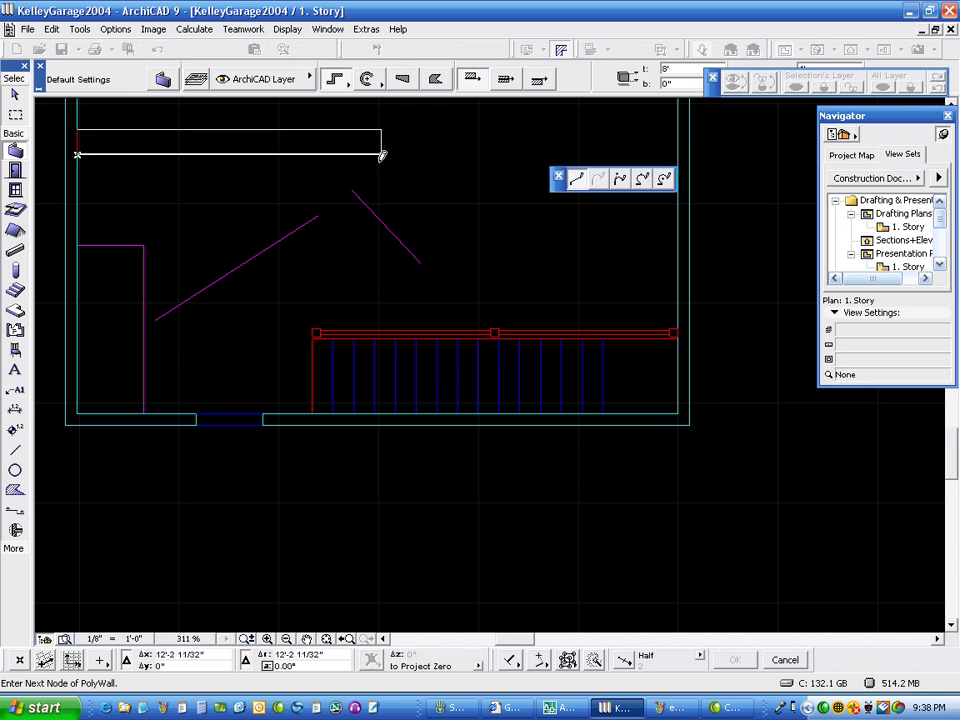
left_click(438, 154)
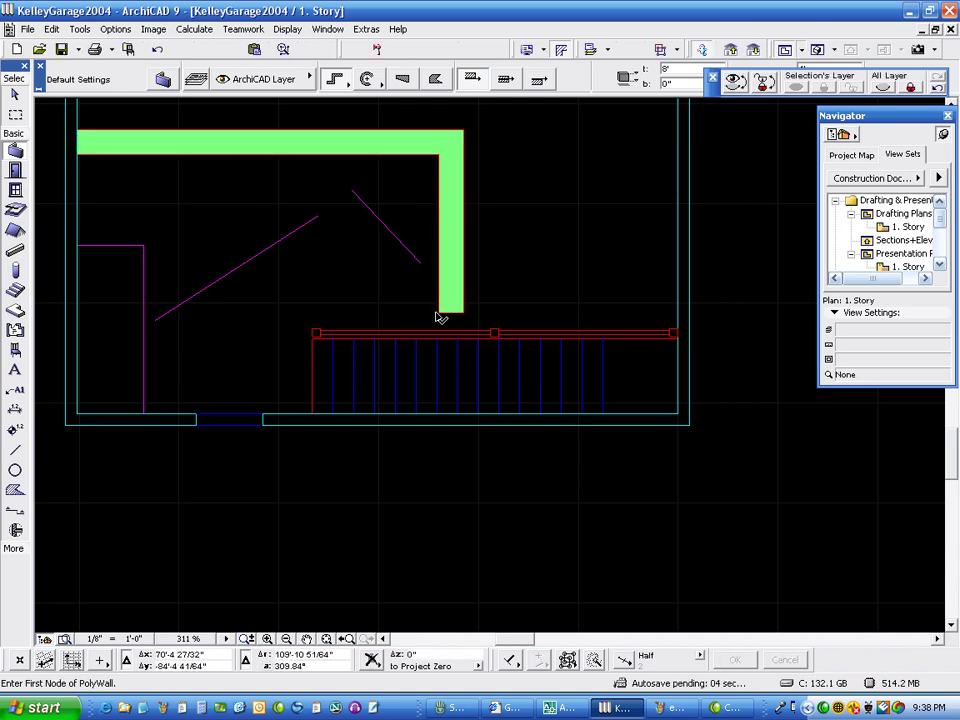
Trace the garage's outer perimeter with a rectangular wall between its upper-left and lower-right outer corners.
scroll(581, 279, "down", 2)
middle_click_drag(584, 266, 510, 414)
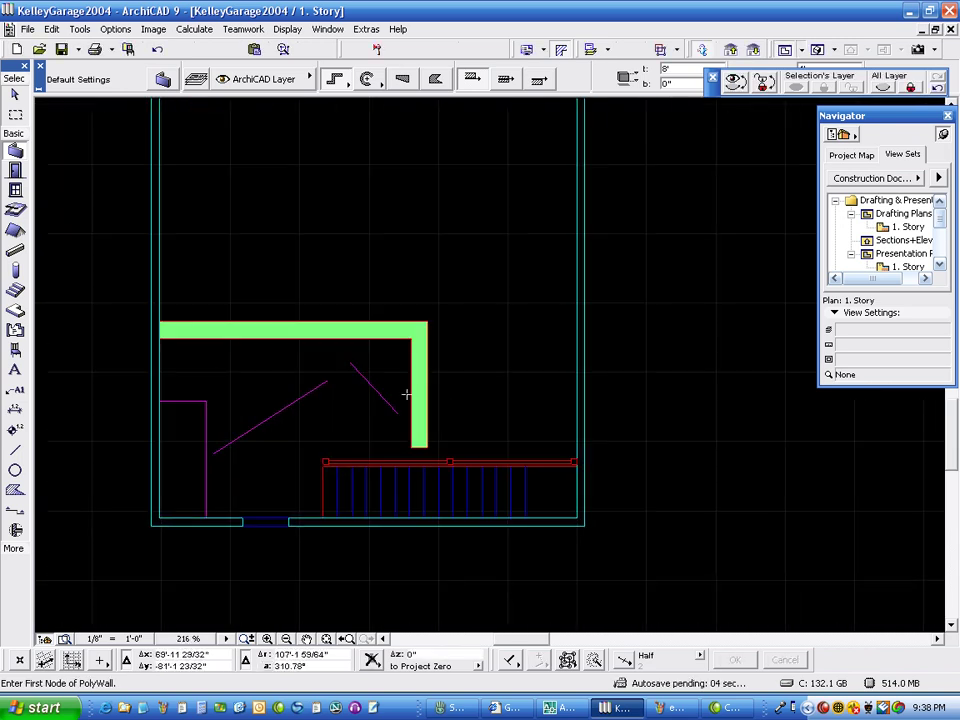
scroll(406, 395, "down", 4)
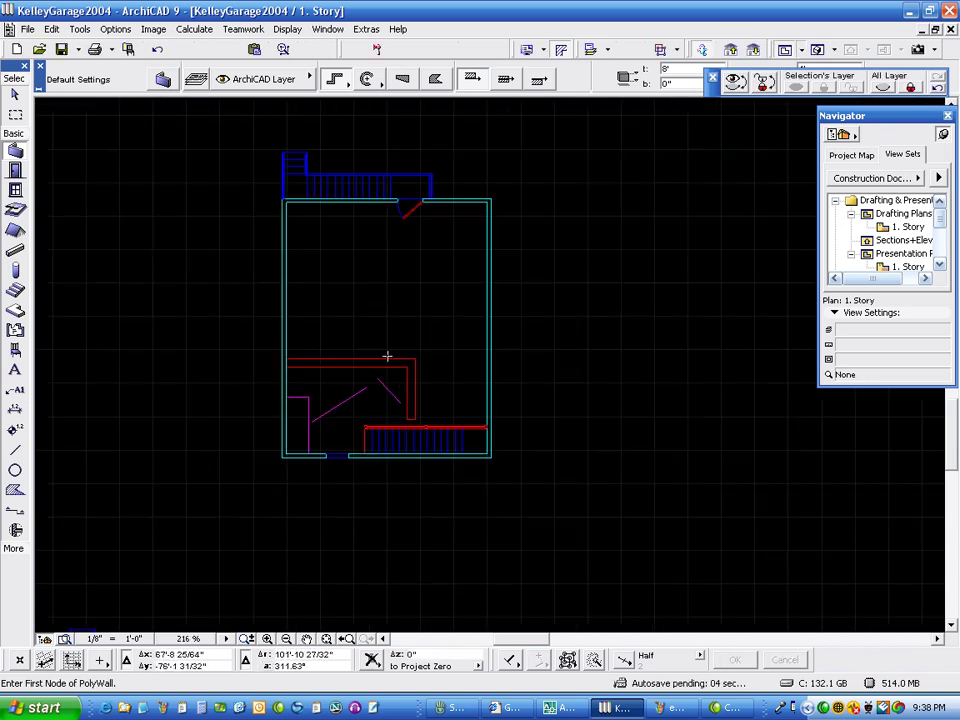
left_click(339, 80)
left_click(394, 60)
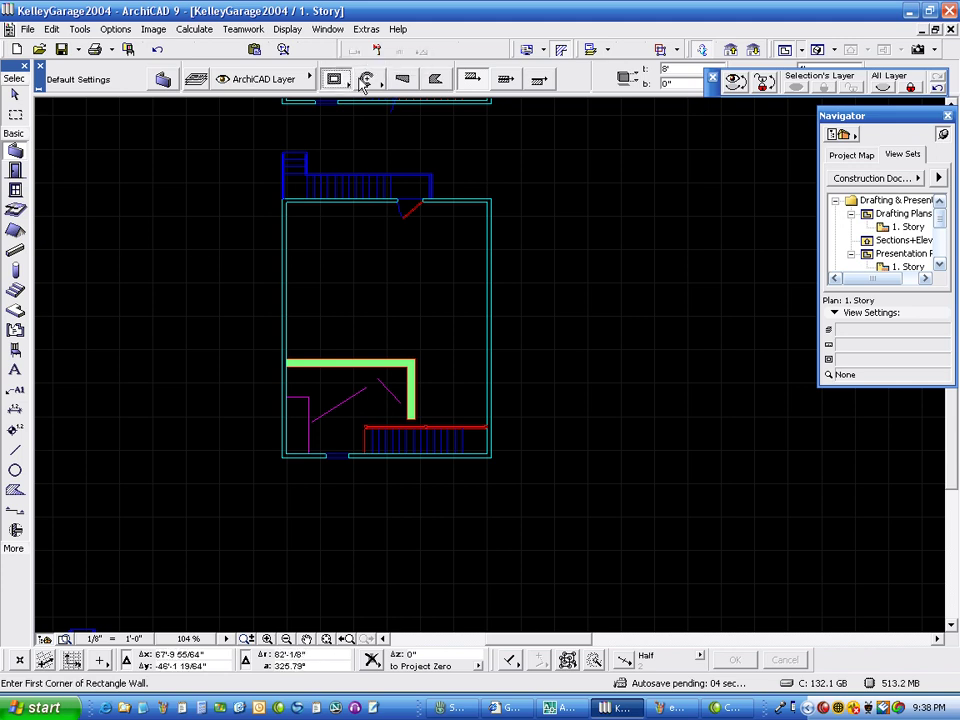
left_click(283, 197)
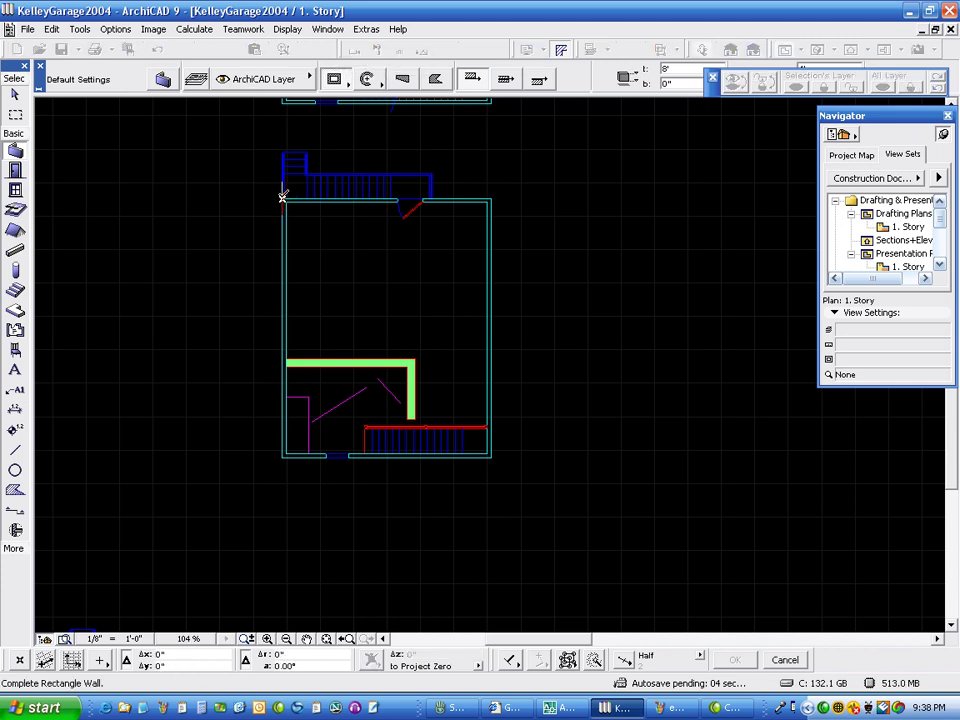
left_click(490, 458)
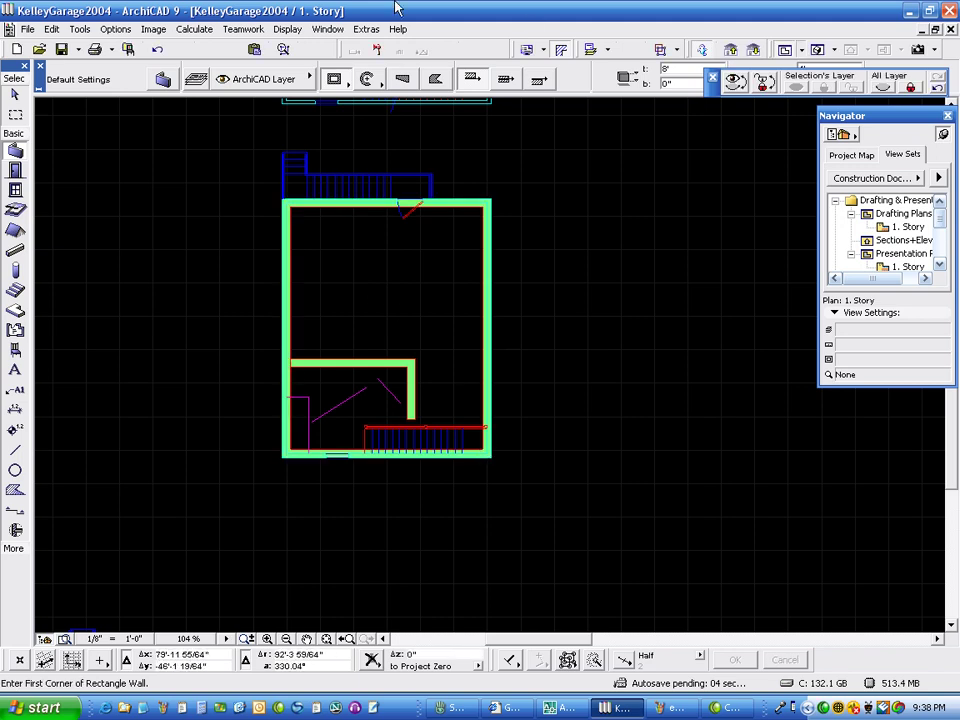
Examine the walls in 3D by orbiting around the model, and return to the floor plan.
left_click(326, 28)
left_click(340, 127)
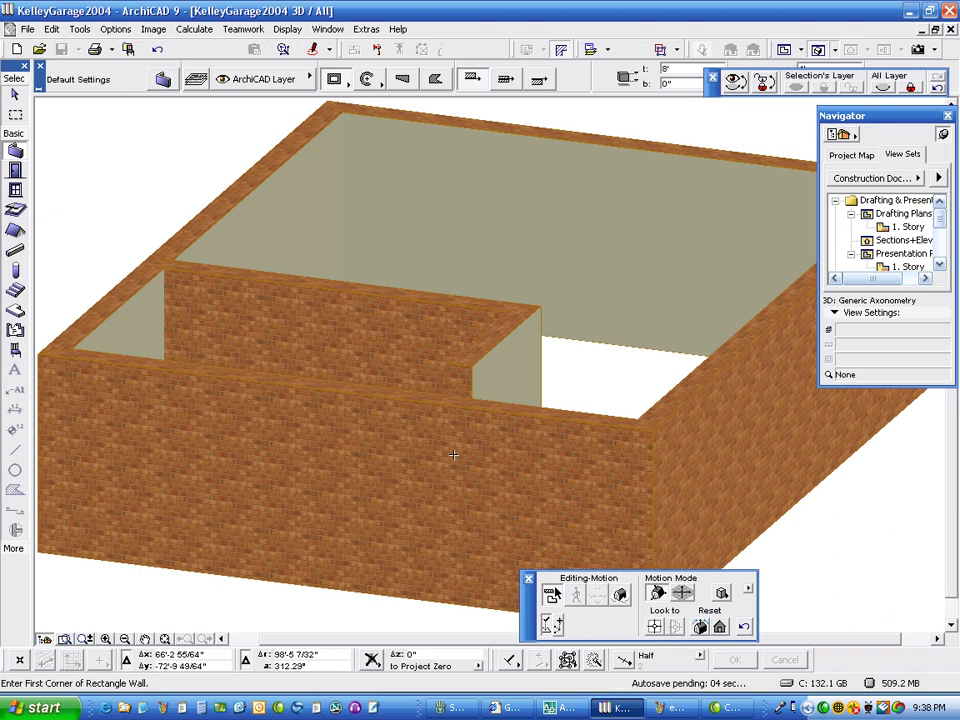
scroll(465, 437, "down", 4)
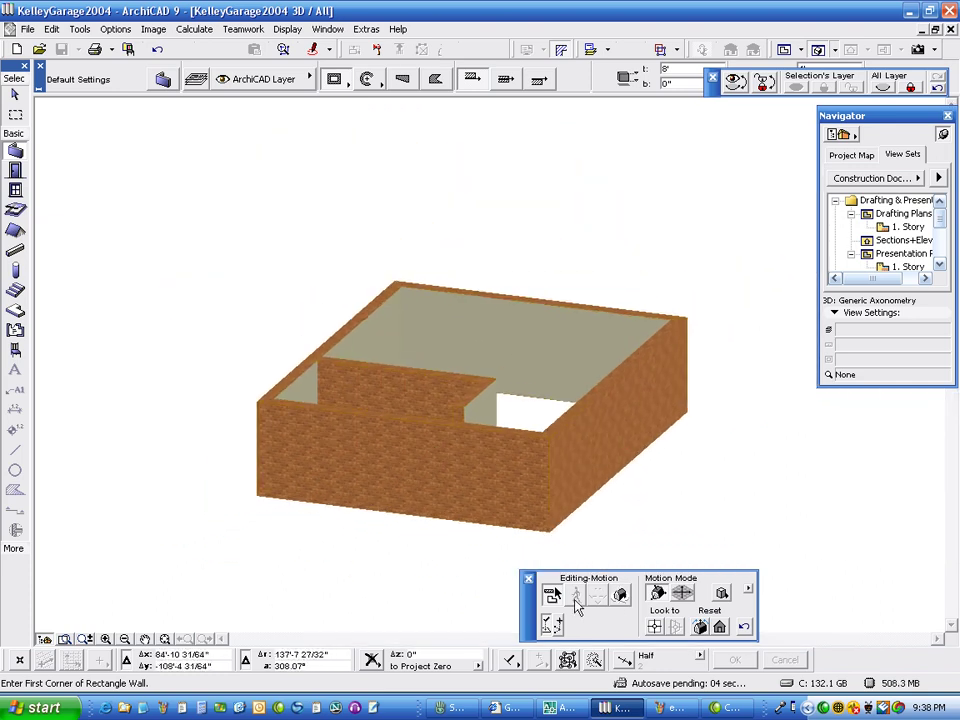
left_click(621, 595)
left_click_drag(356, 259, 343, 249)
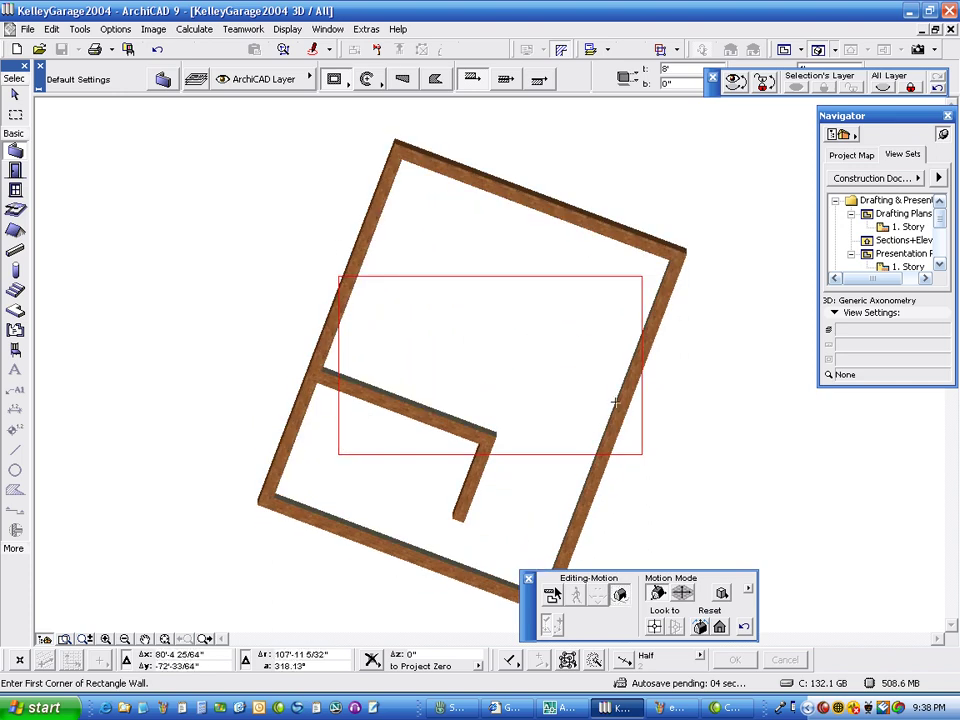
left_click_drag(650, 438, 659, 485)
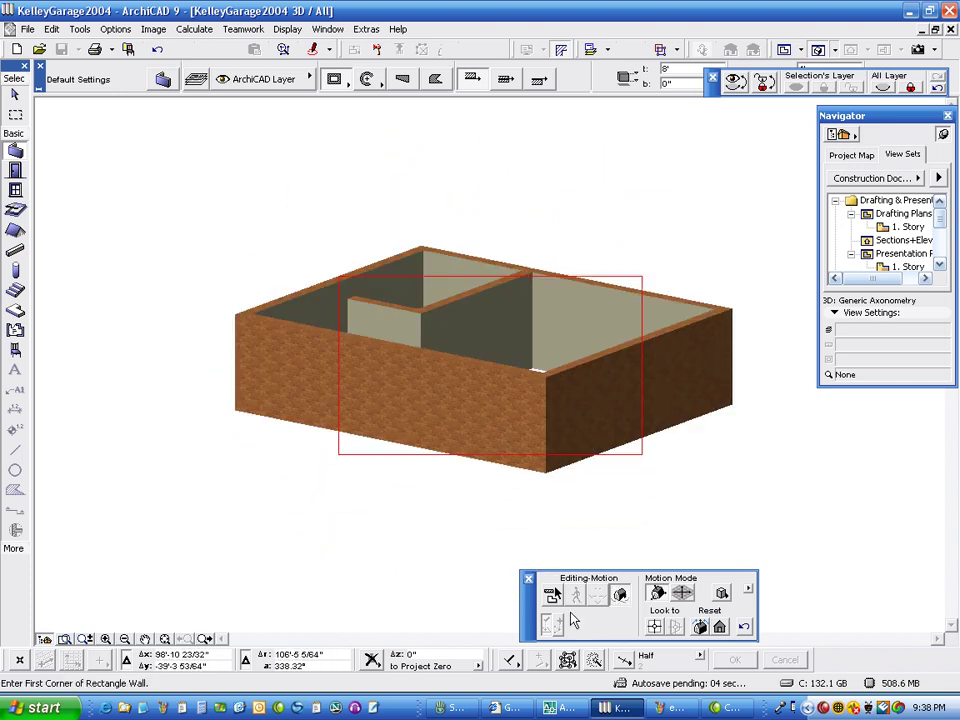
left_click(554, 595)
left_click(328, 29)
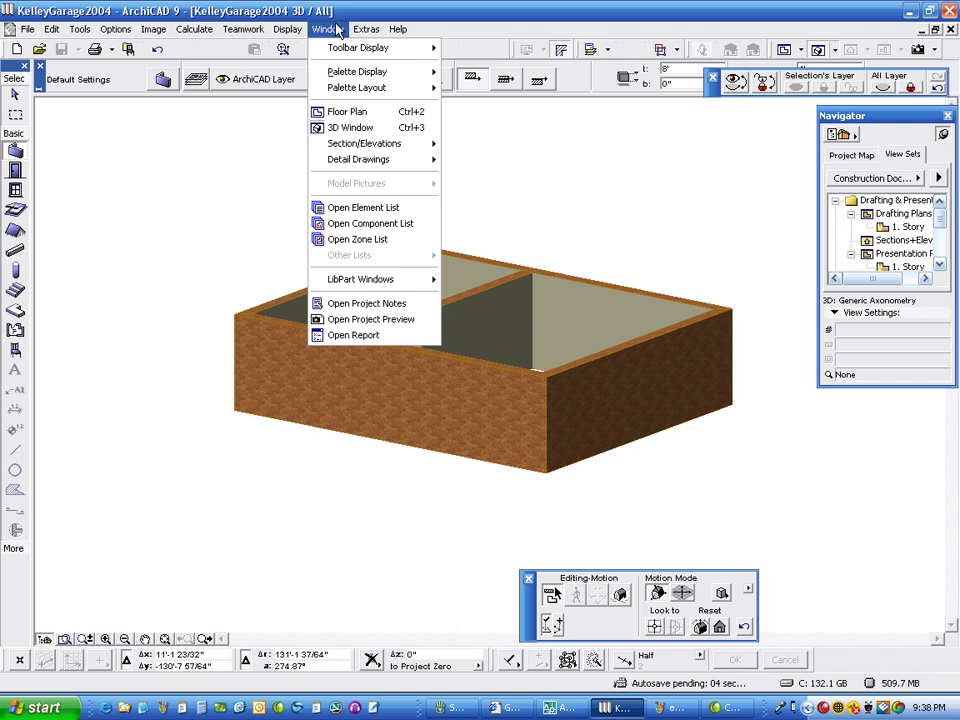
left_click(350, 109)
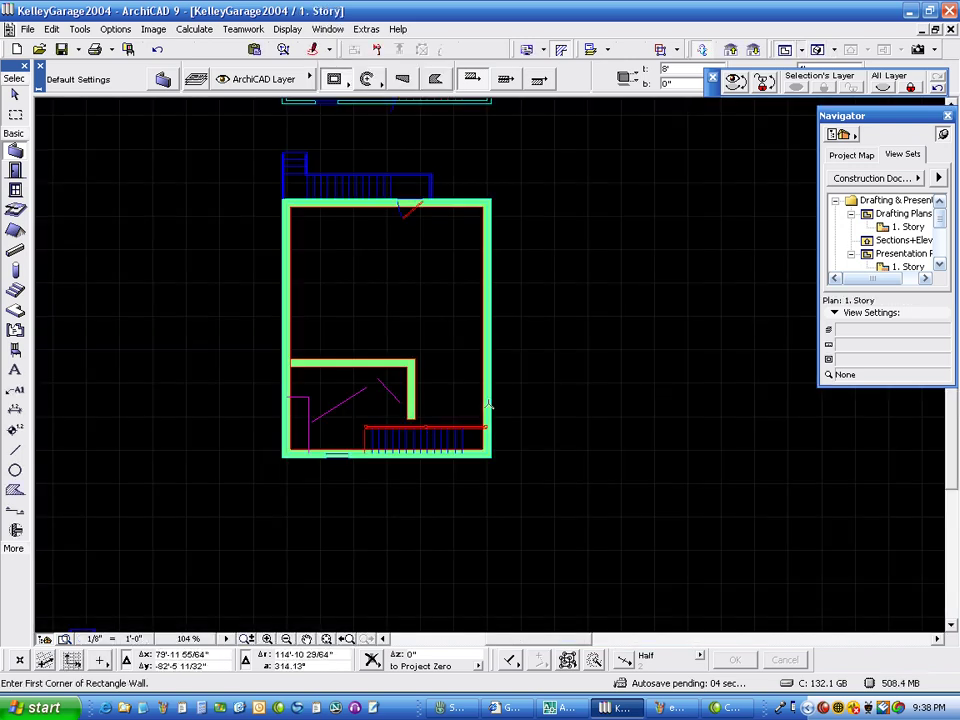
Select the interior horizontal wall, check its layer assignment in the layer list, and clear the selection.
scroll(337, 437, "up", 3)
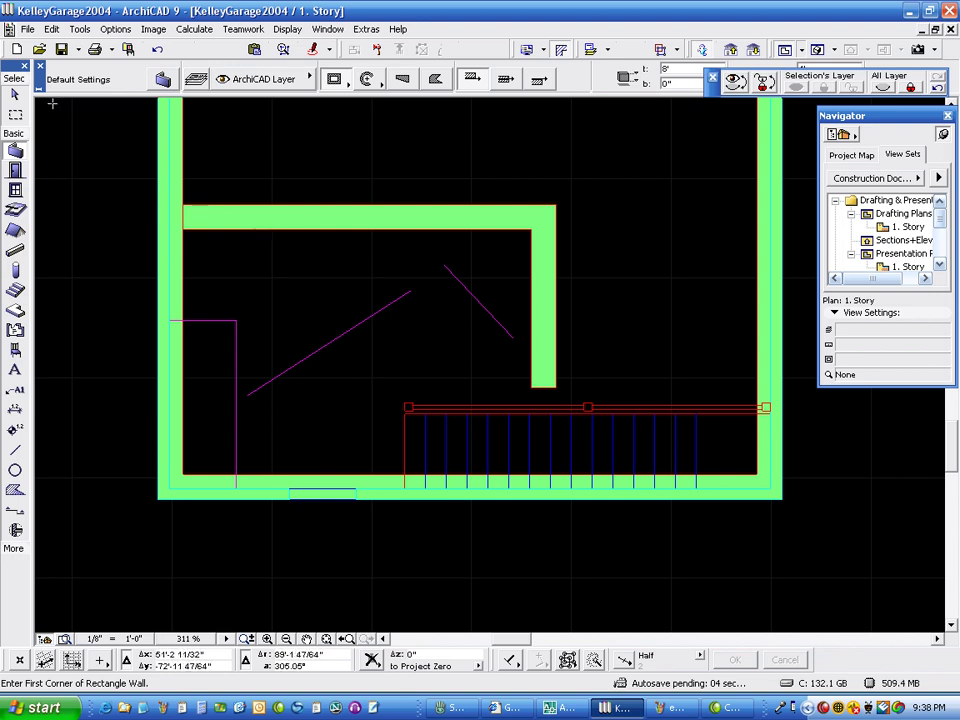
left_click(290, 223, "shift")
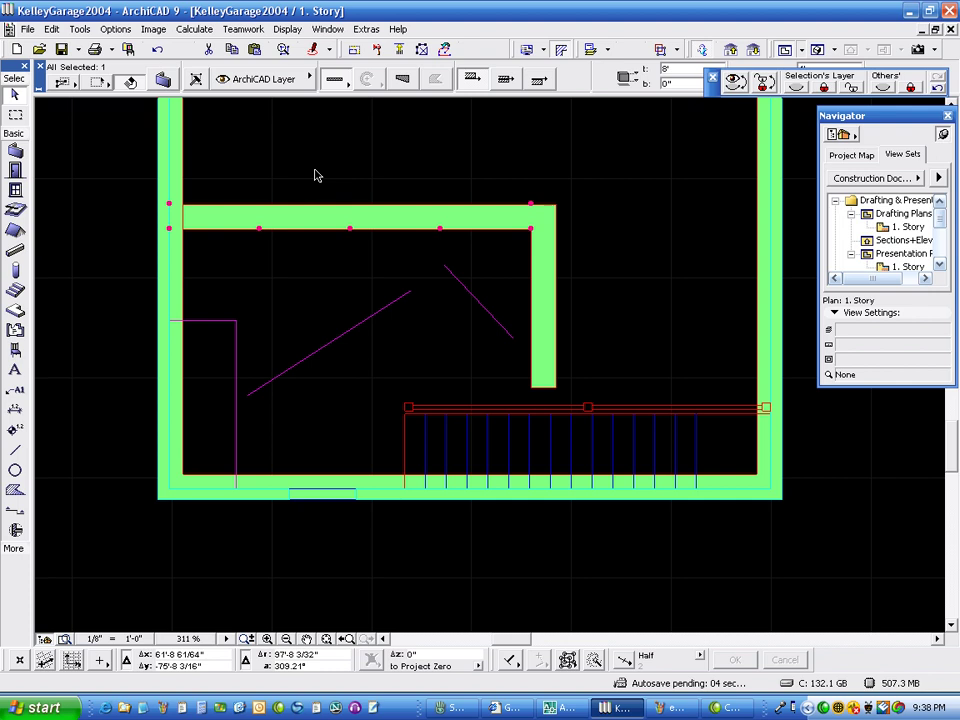
left_click(263, 145)
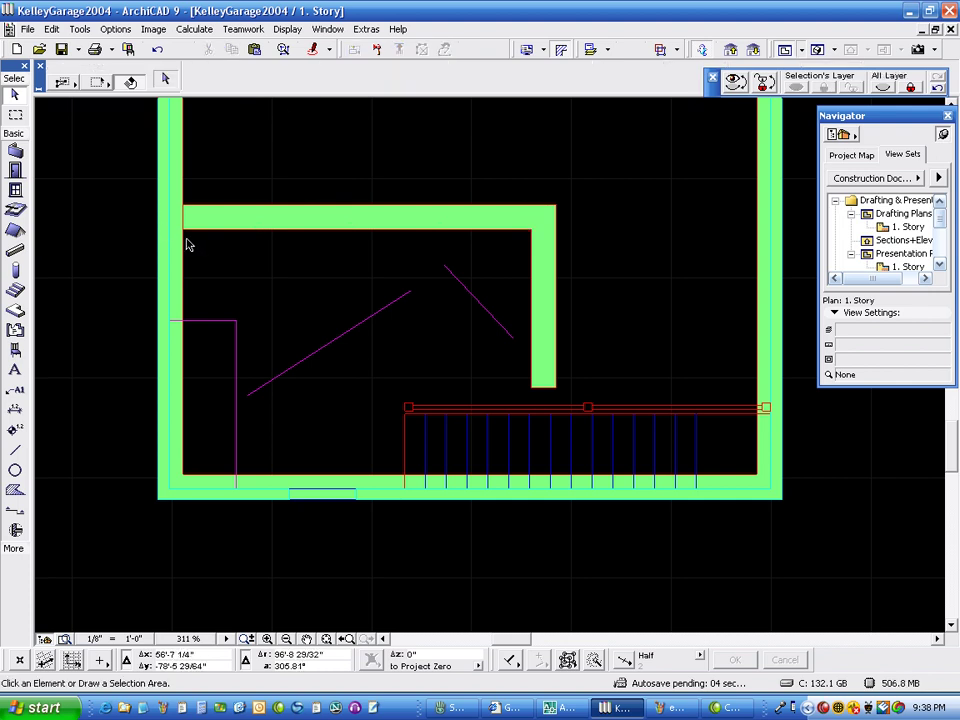
left_click(236, 236)
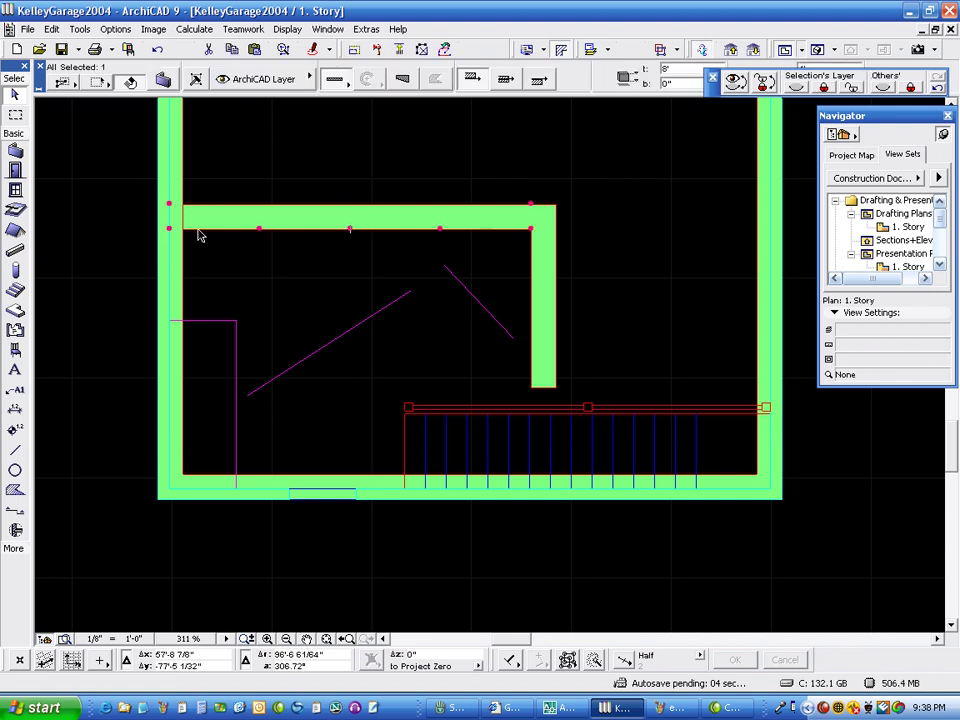
left_click(250, 80)
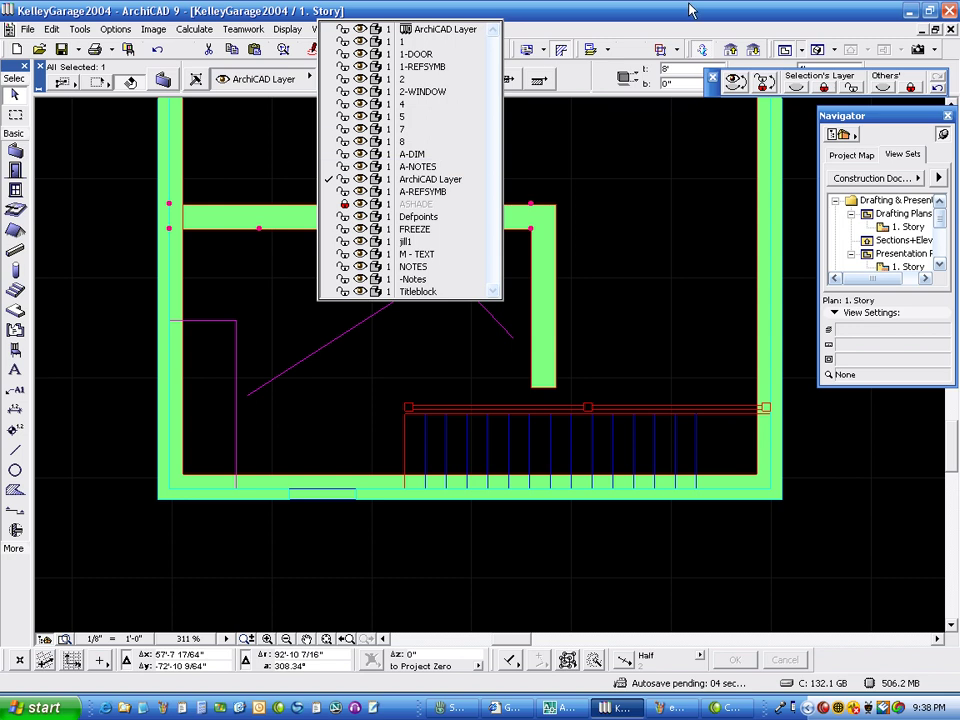
left_click(689, 12)
left_click(355, 174)
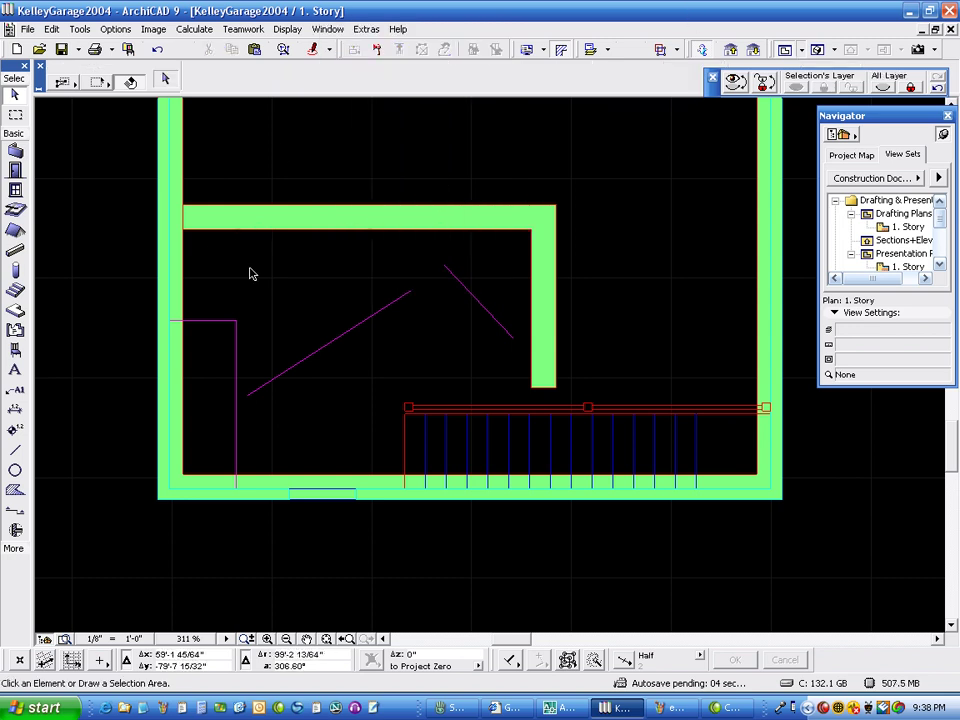
Start saving a copy of the plan as a DWG file with the Default Translator and open its file name for editing.
left_click(28, 30)
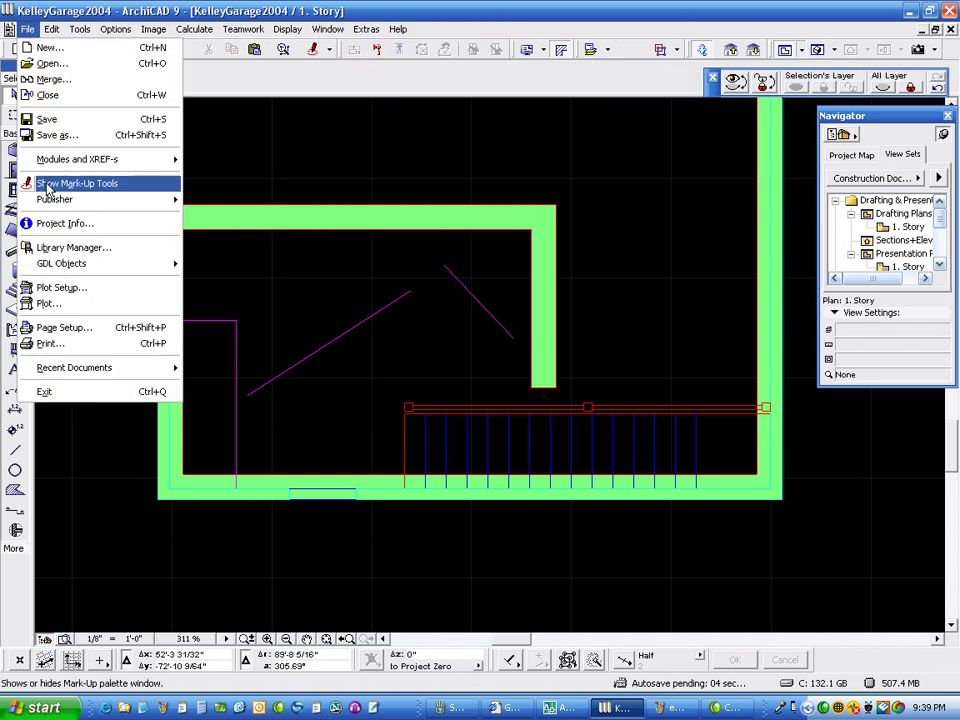
left_click(56, 134)
left_click(502, 452)
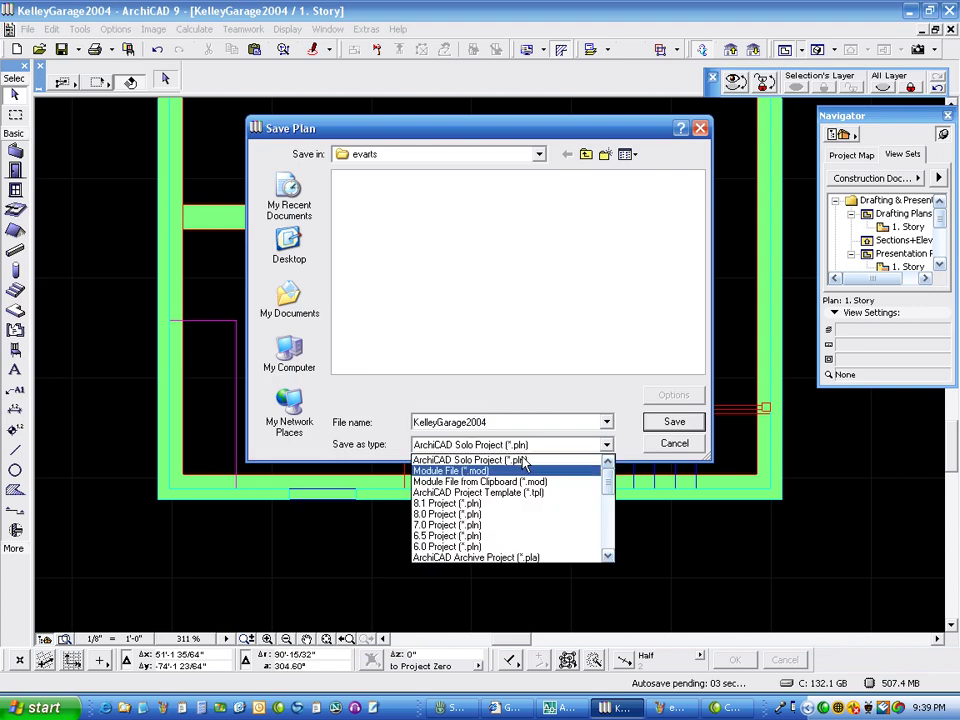
left_click(607, 551)
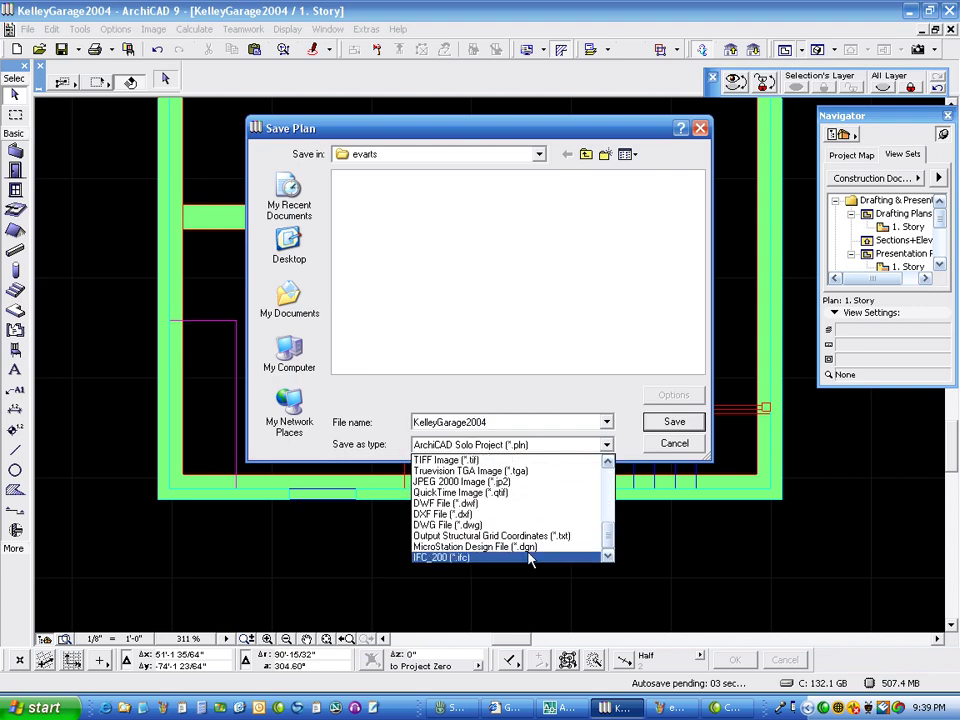
left_click(519, 522)
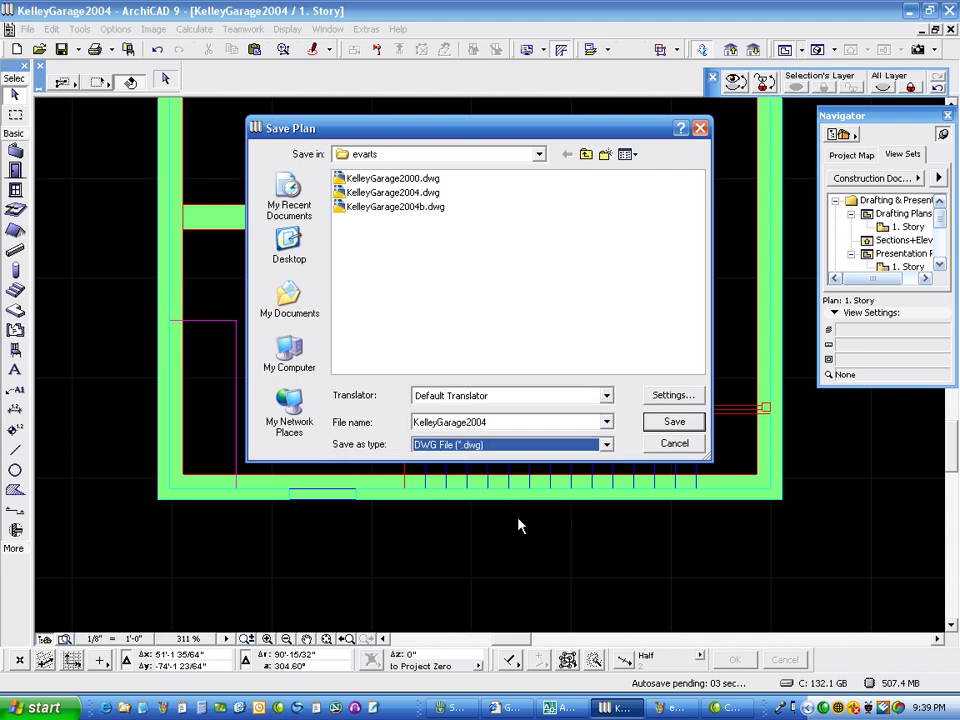
left_click(491, 422)
left_click(493, 424)
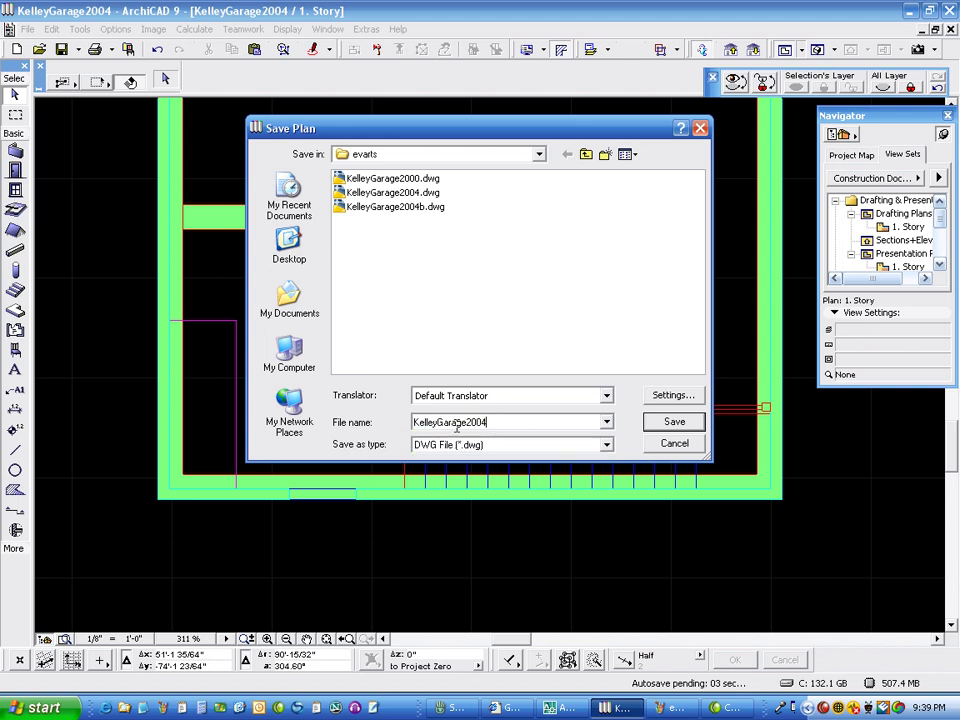